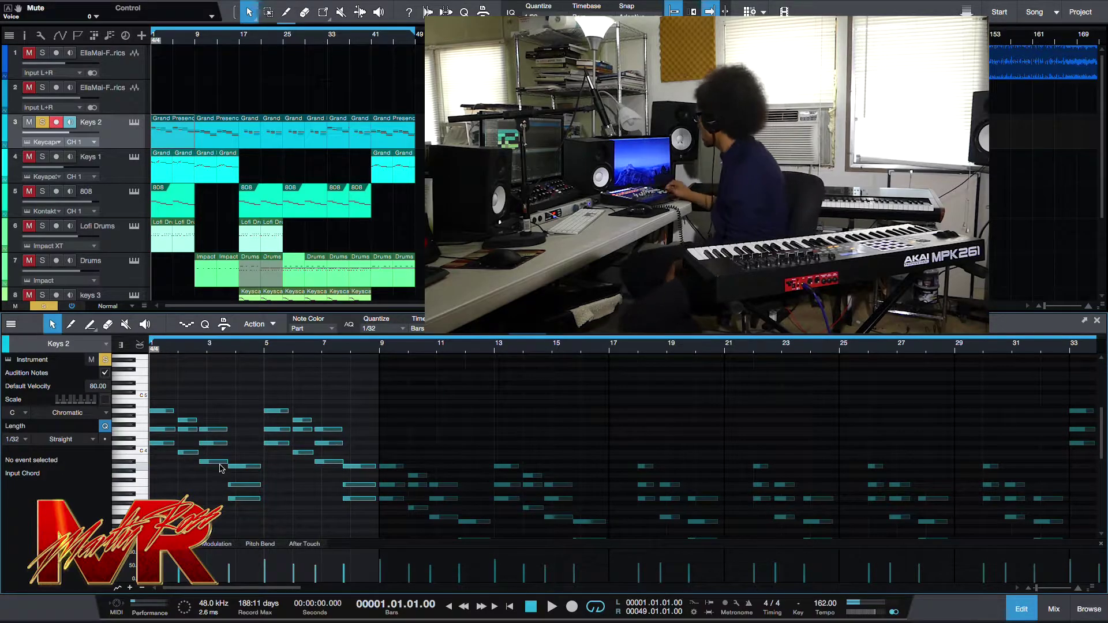
# - Play the Keys 2 chords from bar 1, and play them again with the Keys 1 melody soloed alongside
pyautogui.press('space')
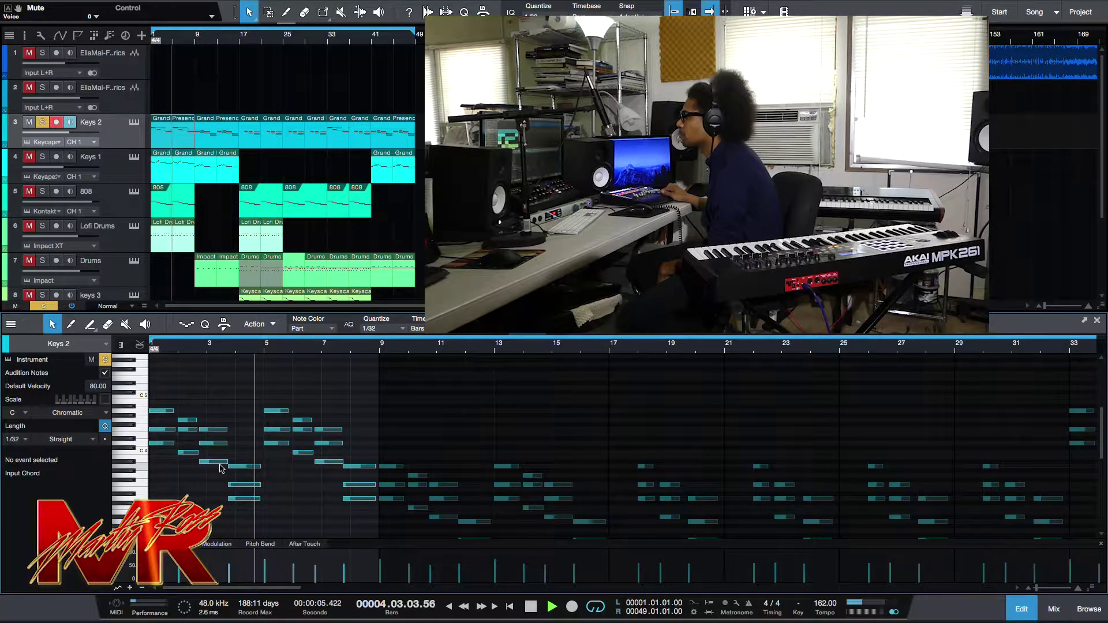
pyautogui.press('space')
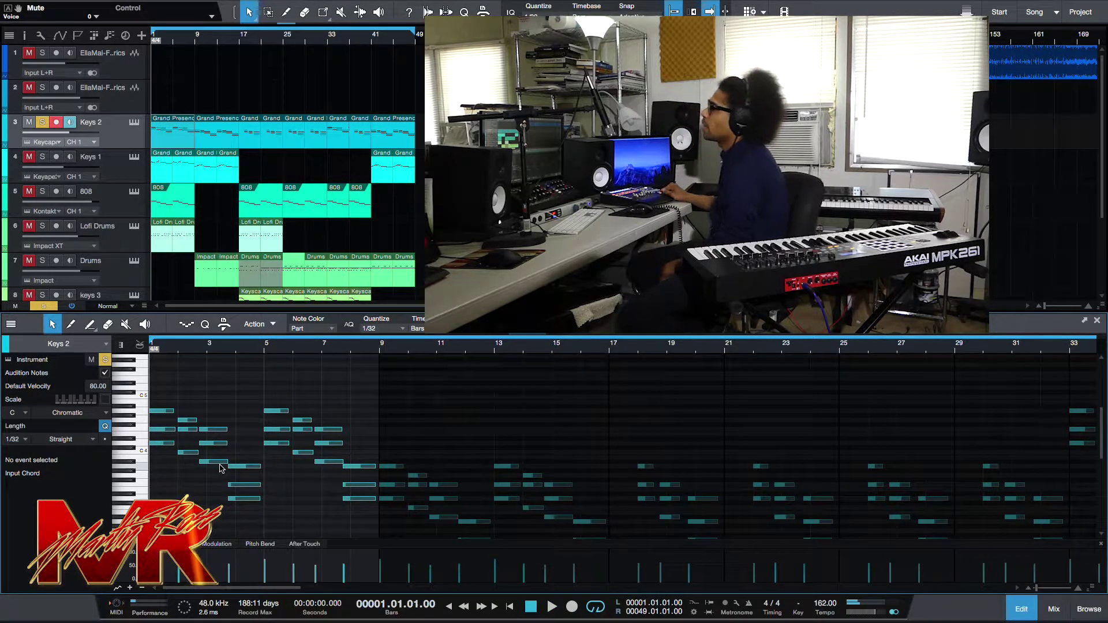
pyautogui.click(60, 163)
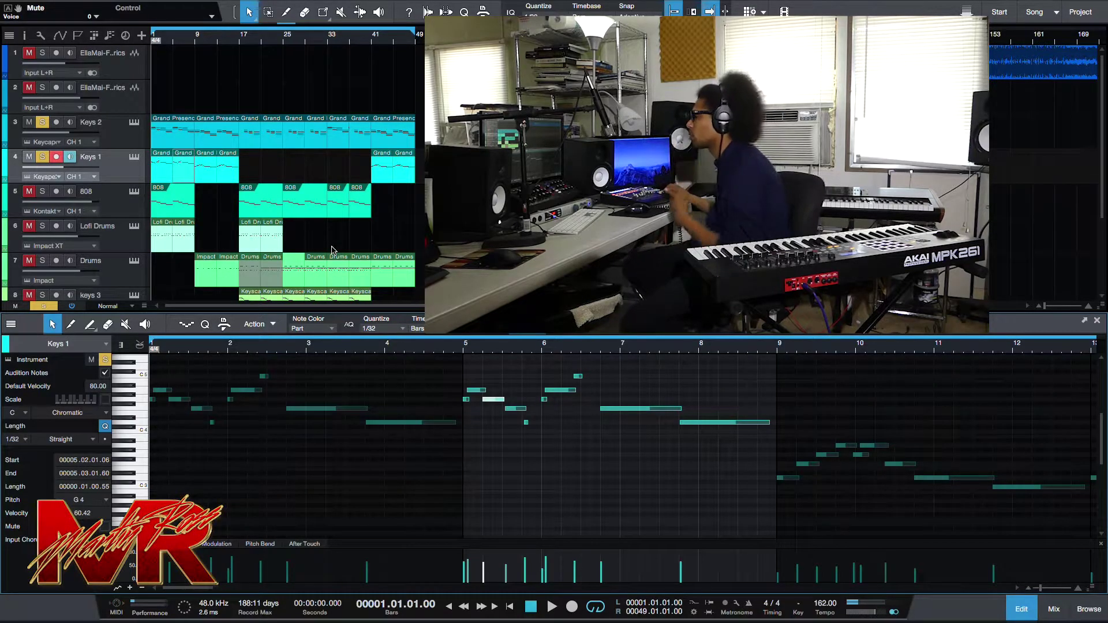
pyautogui.press('space')
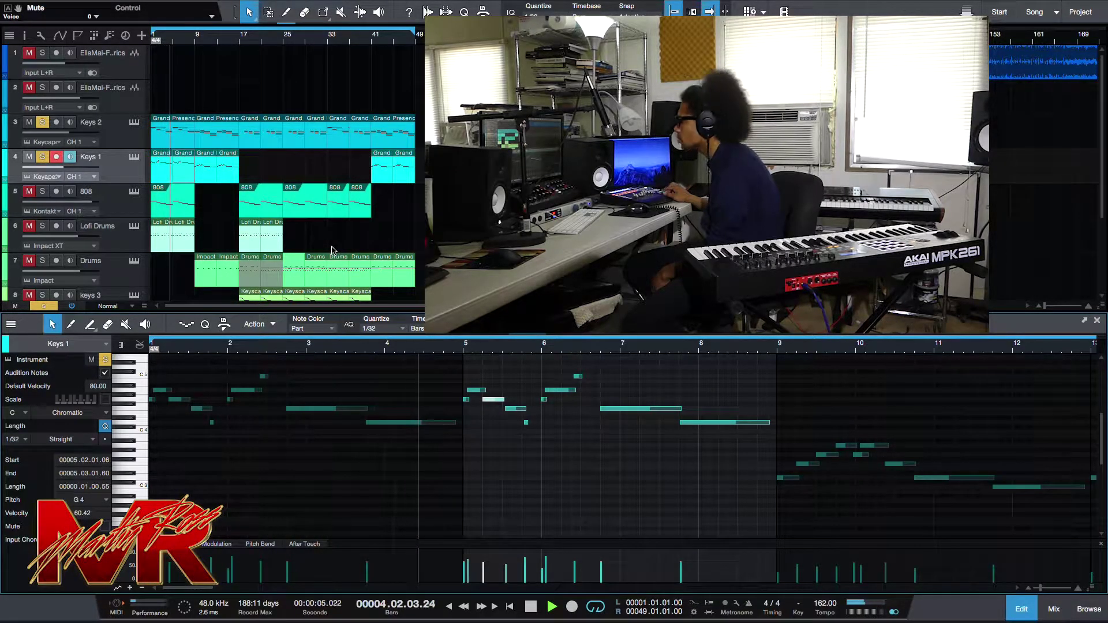
pyautogui.press('space')
# - Solo the 808 and Lofi Drums tracks alongside Keys 1 and Keys 2
pyautogui.press('Down')
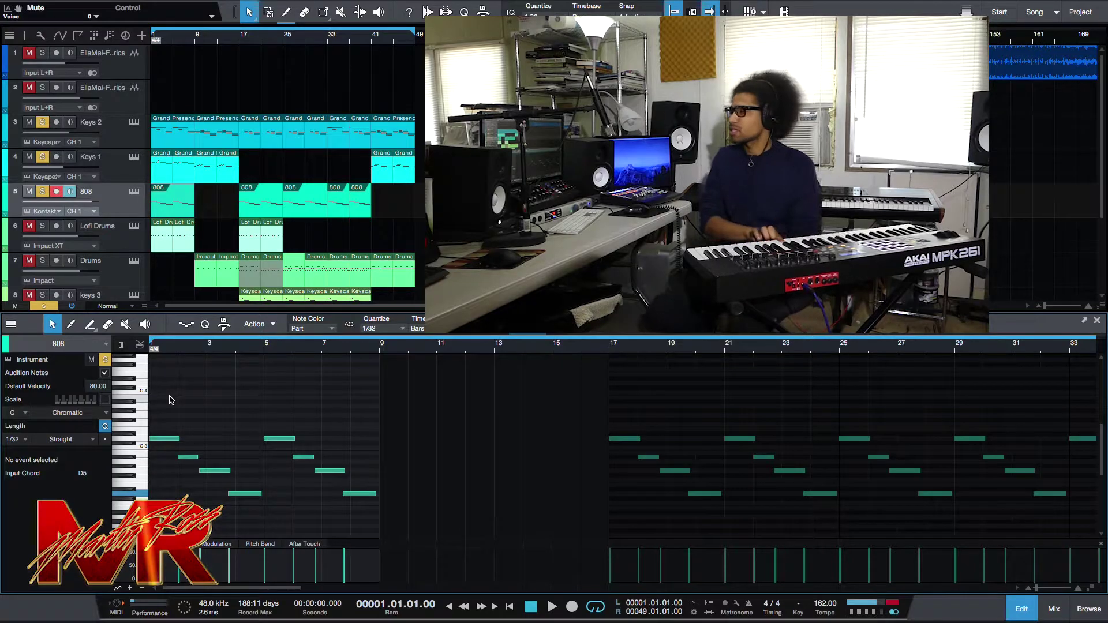
pyautogui.press('space')
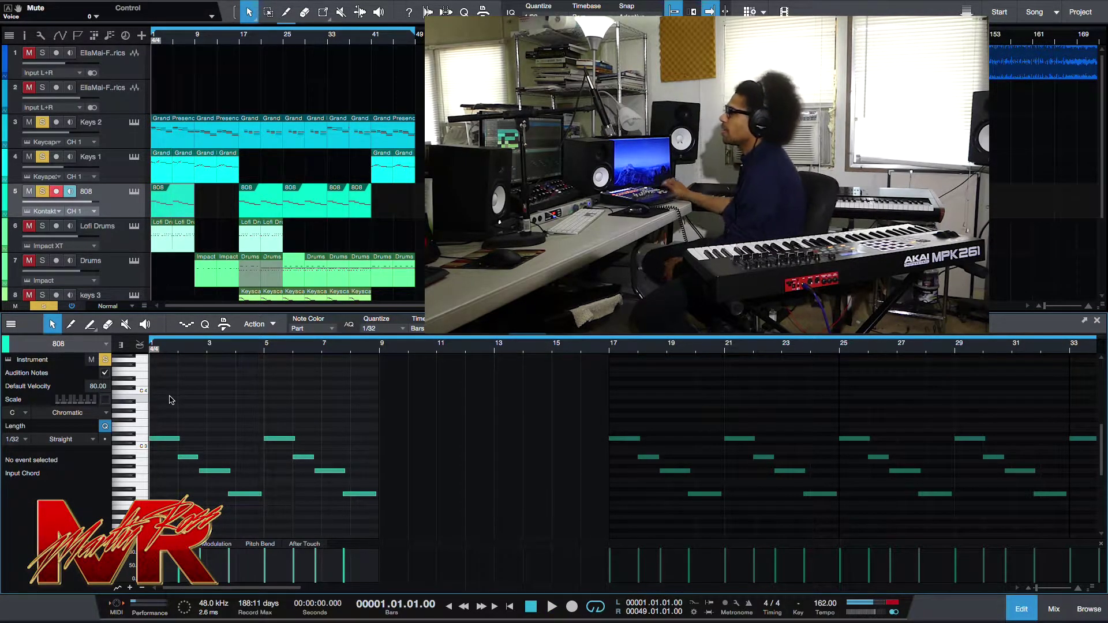
pyautogui.click(41, 225)
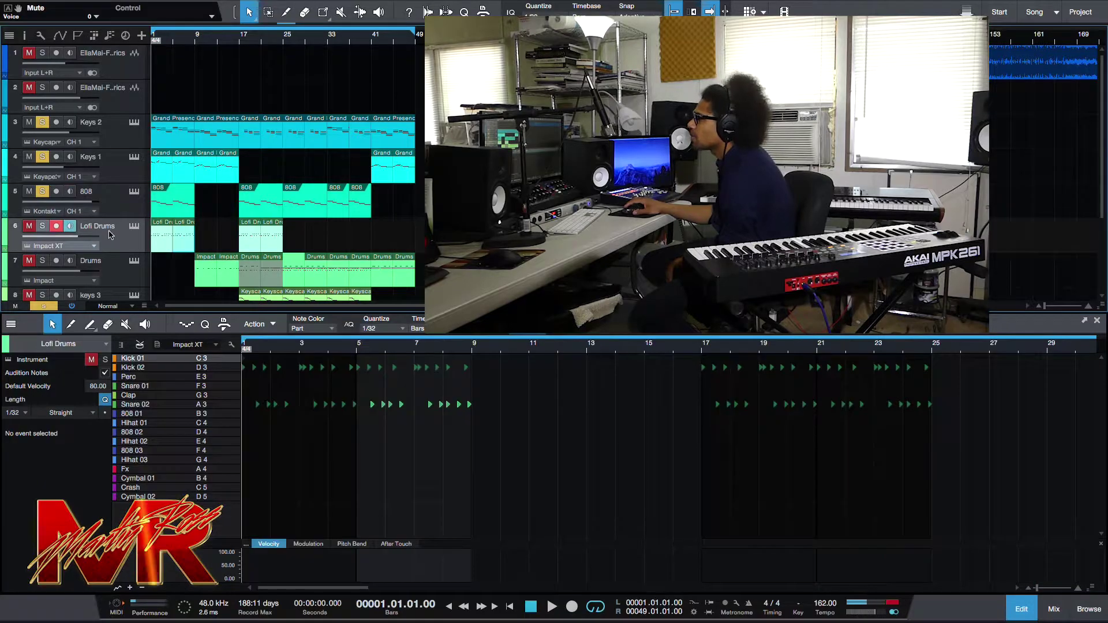
pyautogui.click(41, 226)
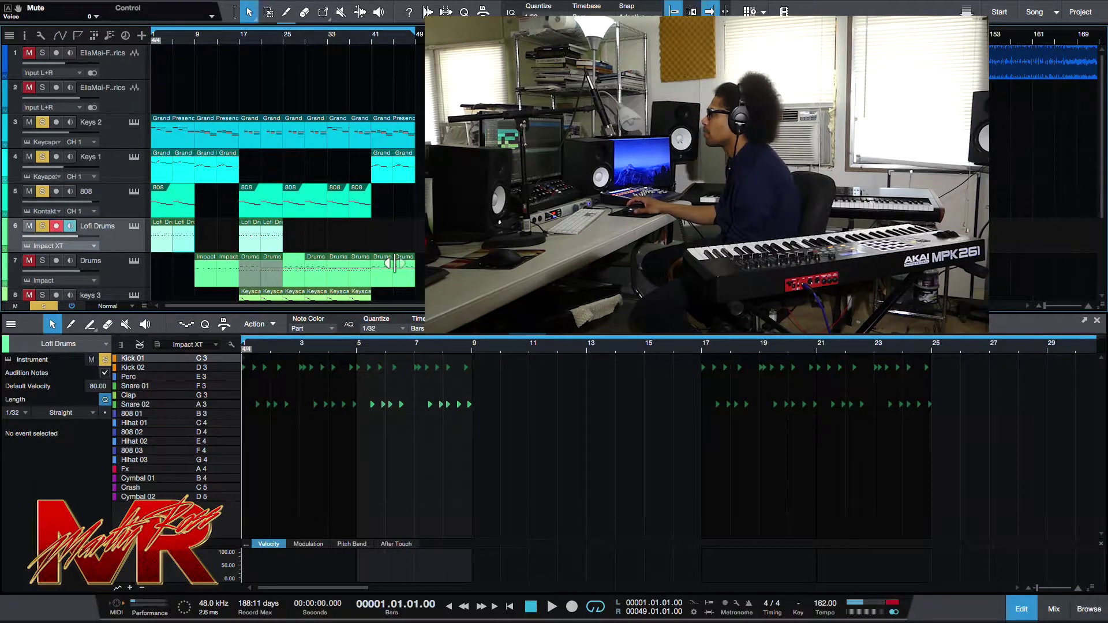
# - Open the first Lofi Drums part in the editor and examine its kick and snare pattern
pyautogui.scroll(-3, 394, 264)
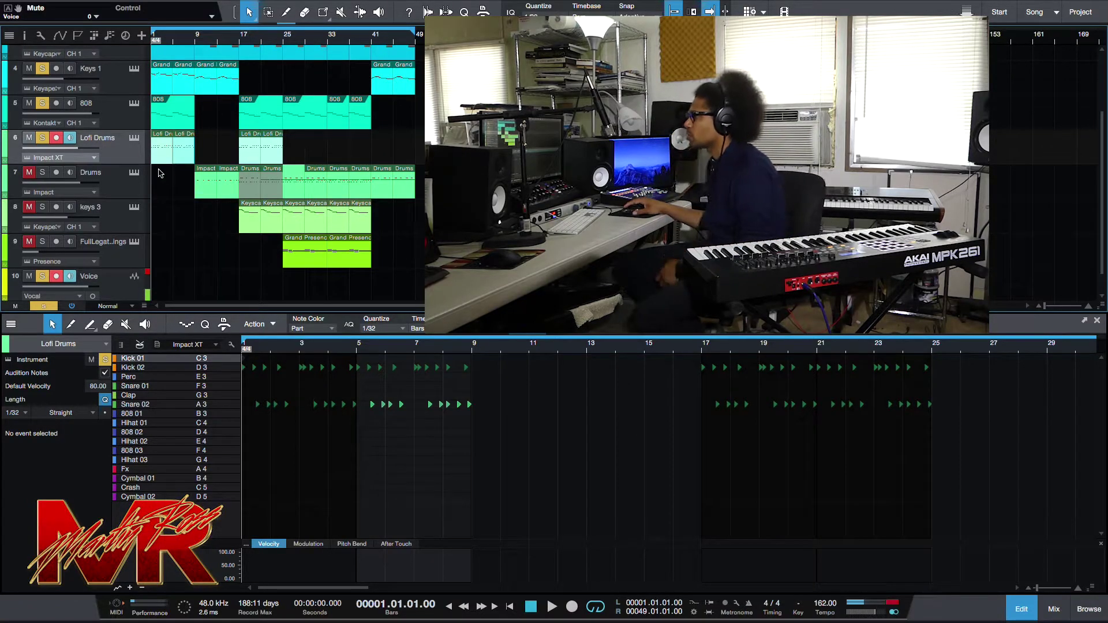
pyautogui.click(161, 155)
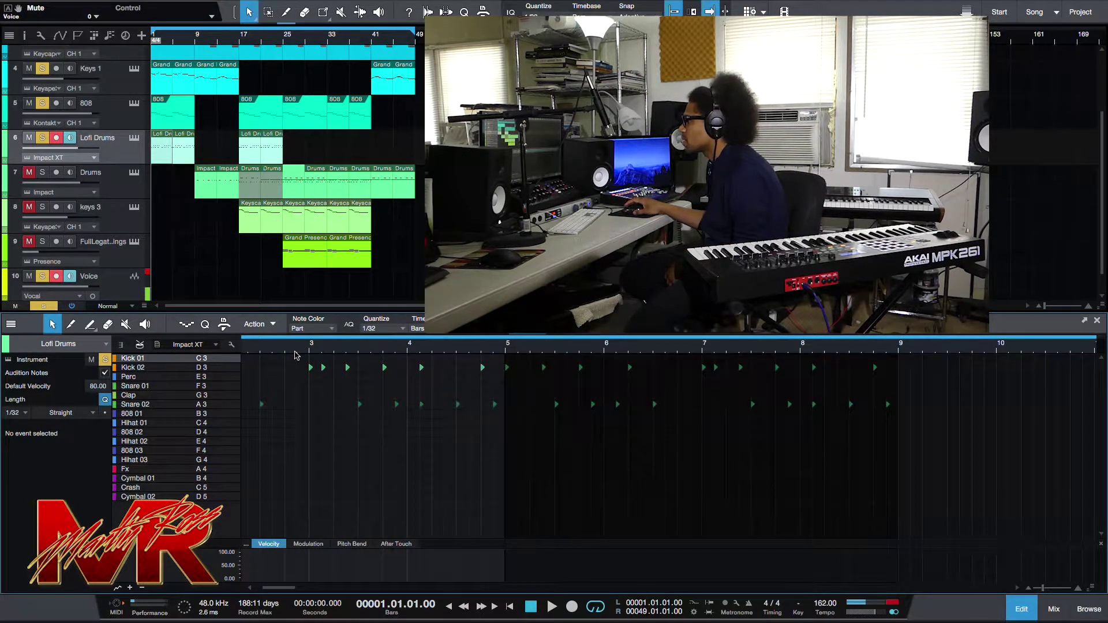
pyautogui.scroll(3, 472, 363)
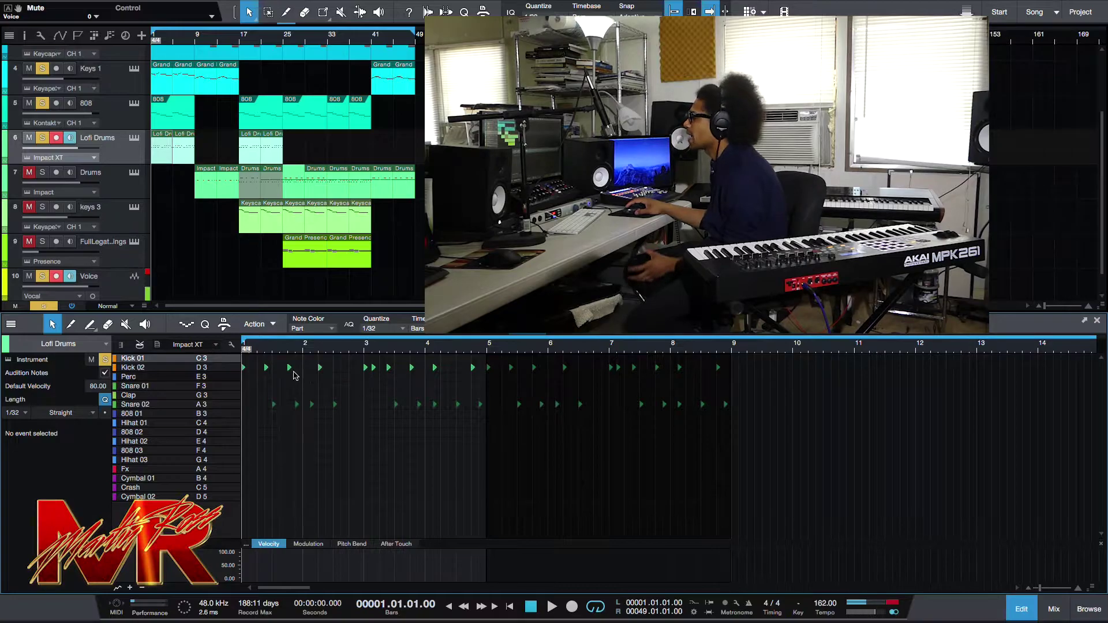
# - Show the mixer and open the Beat Delay and Decimort2 inserts on the Lofi Drums channel
pyautogui.press('F3')
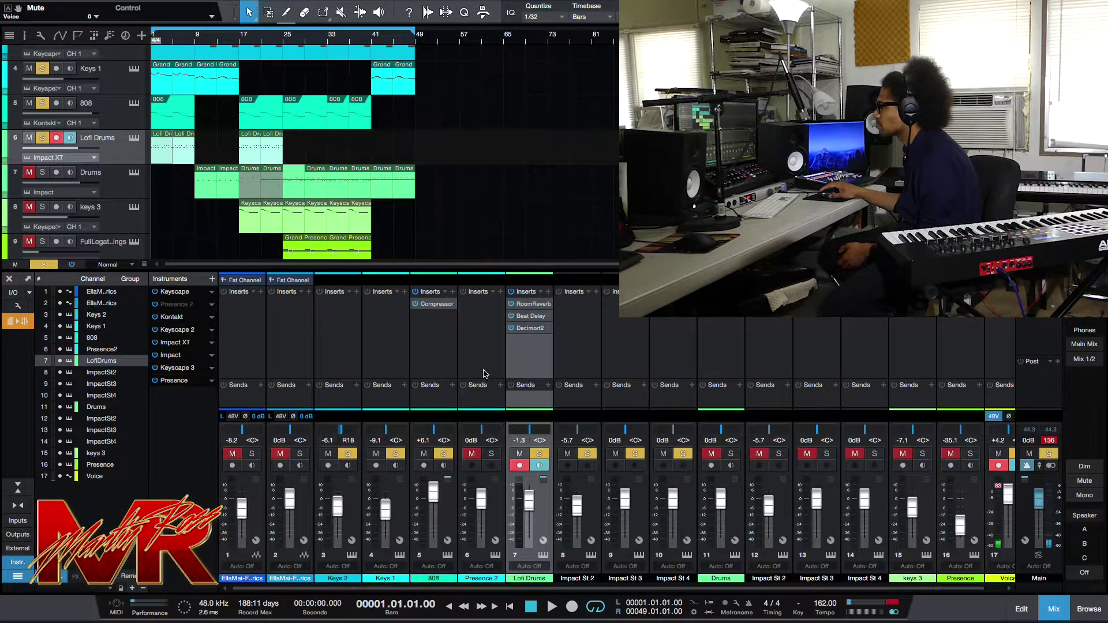
pyautogui.click(529, 316)
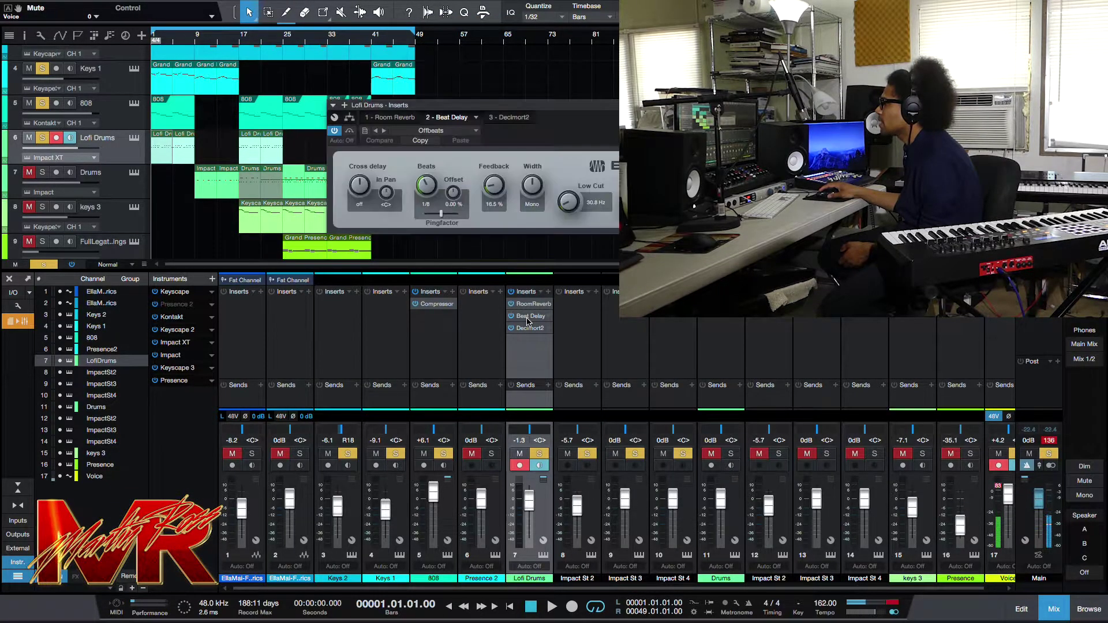
pyautogui.click(529, 329)
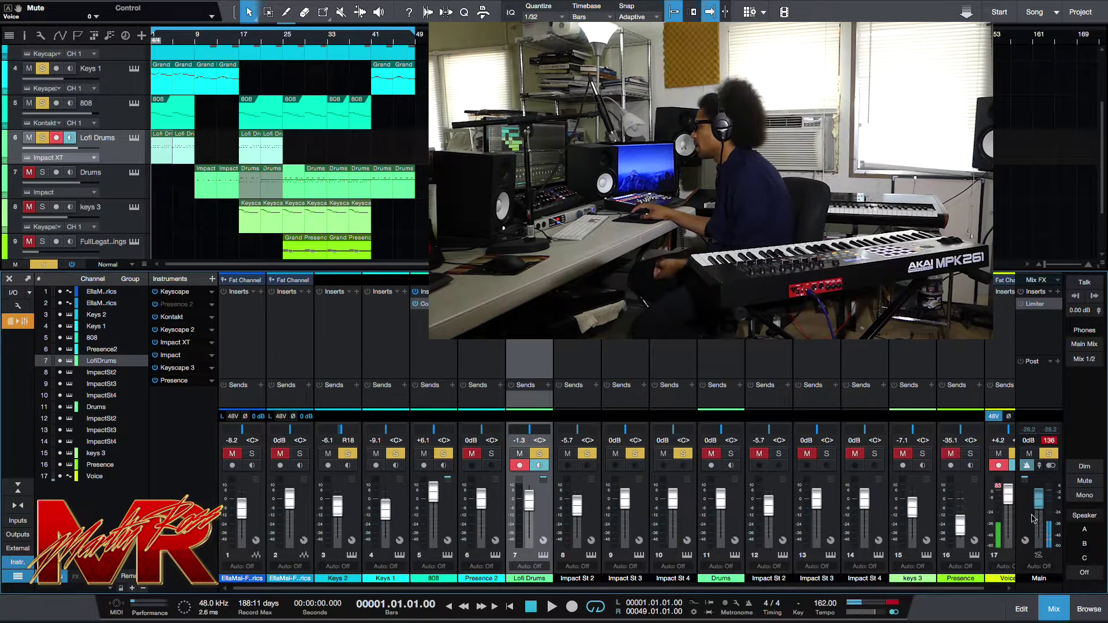
# - Audition the Lofi Drums alone from bar 1, and again with Keys 2, Keys 1 and the 808 soloed
pyautogui.click(1057, 610)
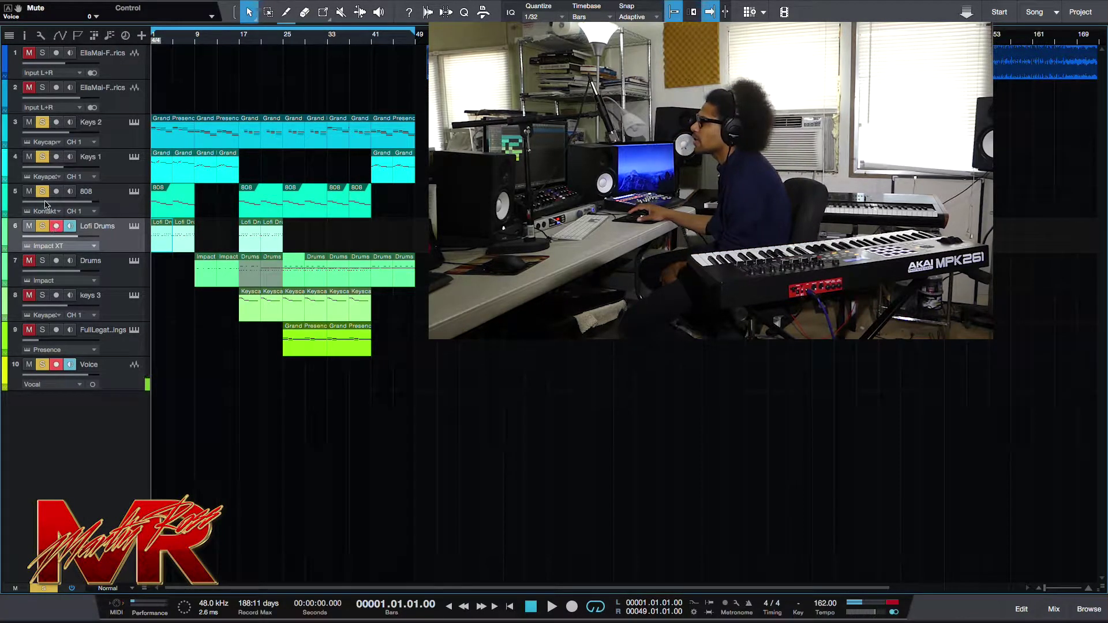
pyautogui.click(42, 157)
pyautogui.click(42, 122)
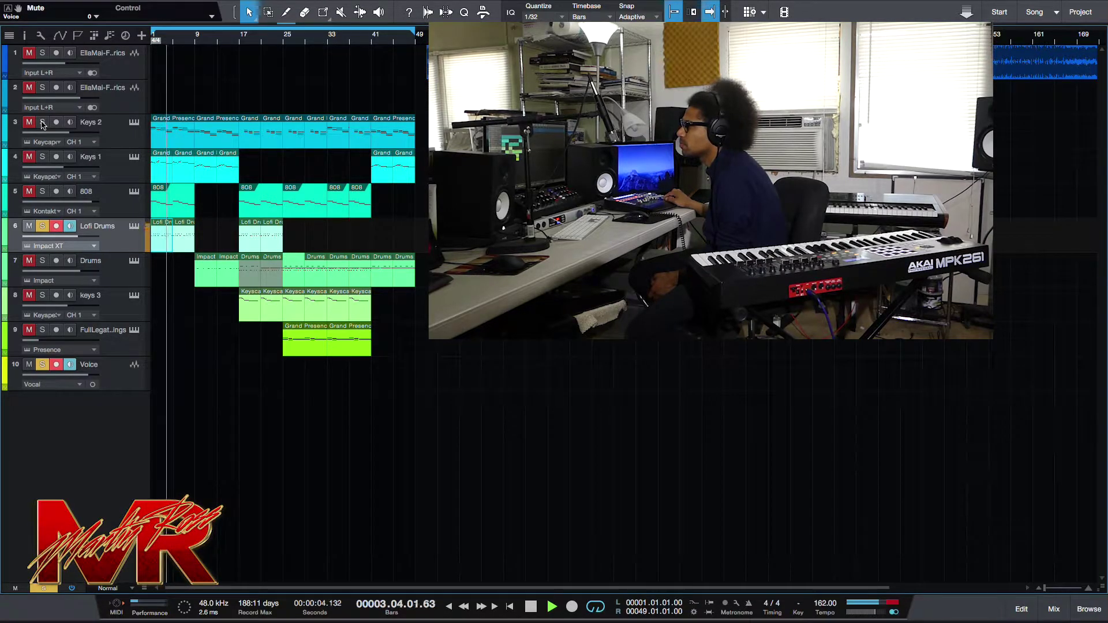
pyautogui.press('space')
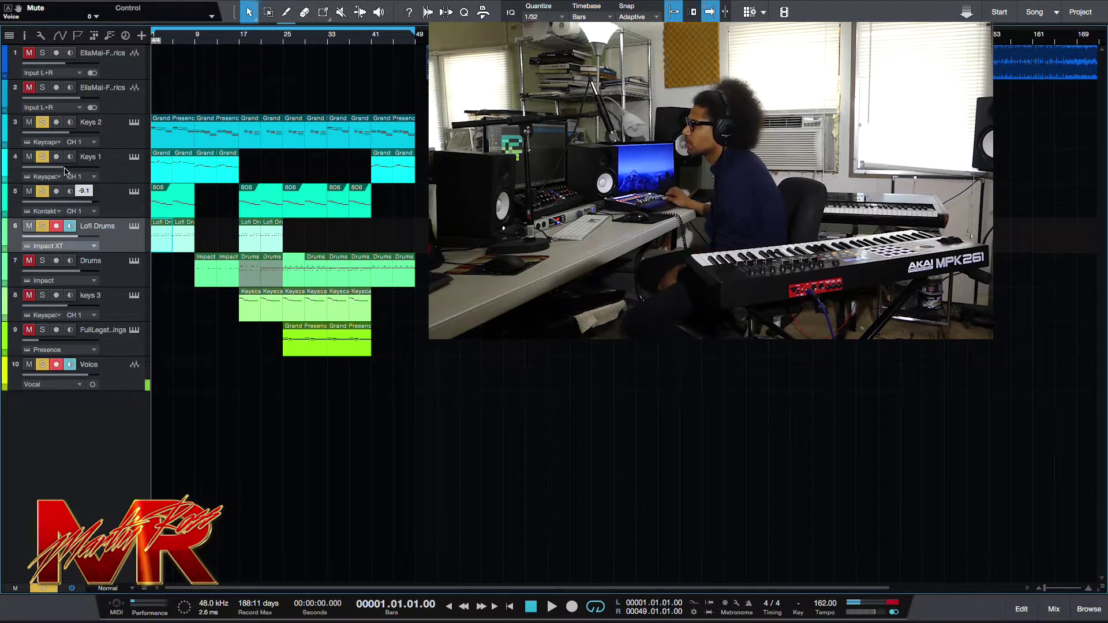
pyautogui.press('space')
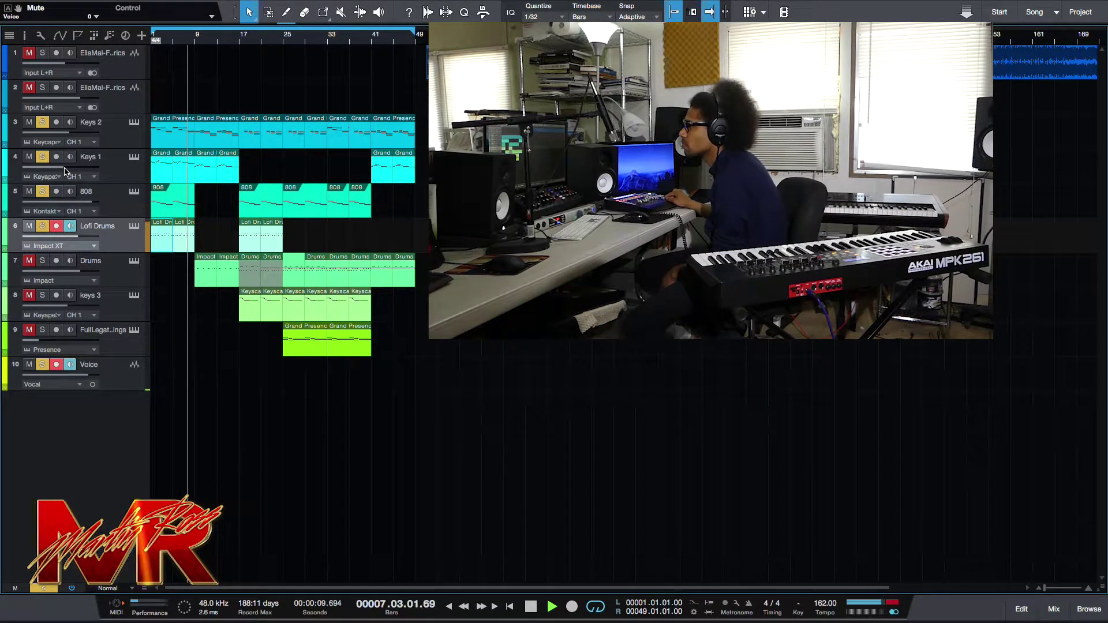
pyautogui.press('space')
# - Open the Keys 1 part at bar 9 in the note editor and play that section with only both keys tracks
pyautogui.press('F2')
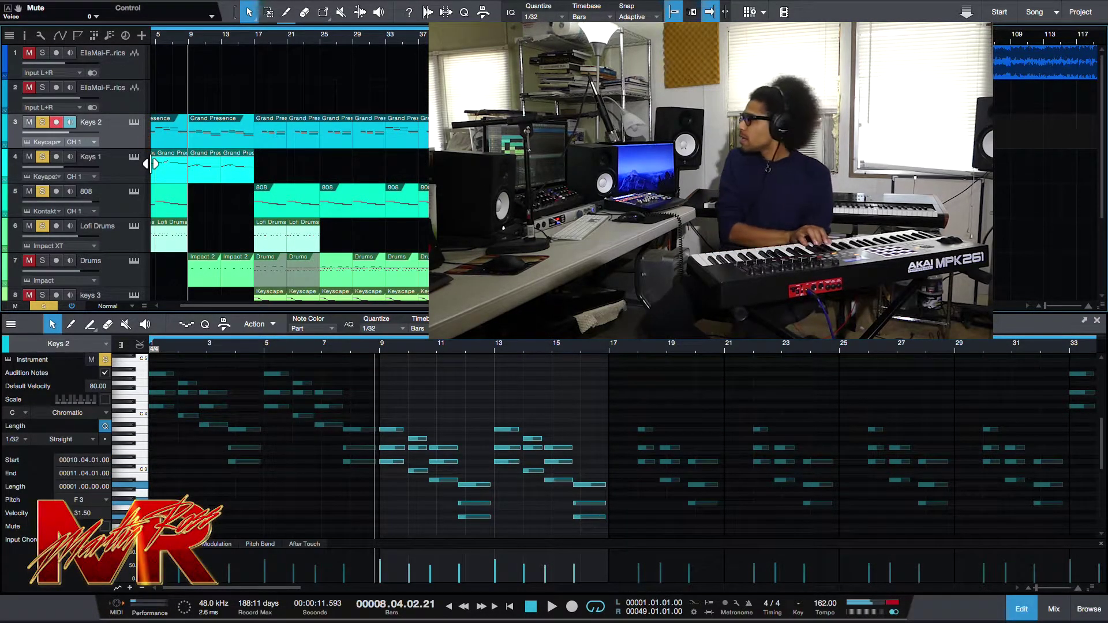
pyautogui.click(200, 165)
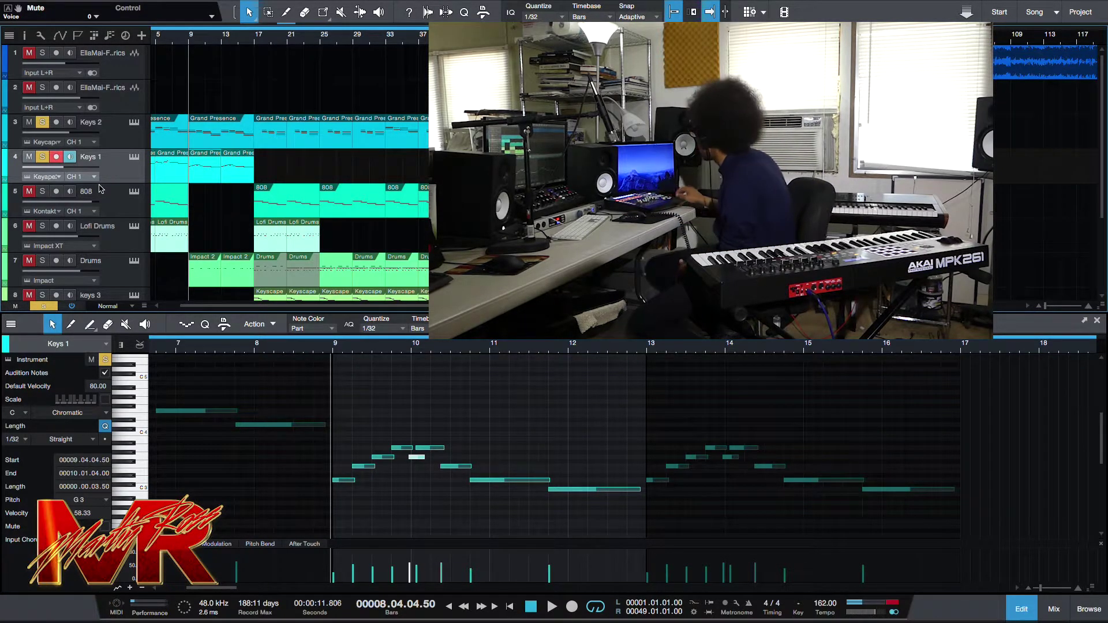
pyautogui.press('space')
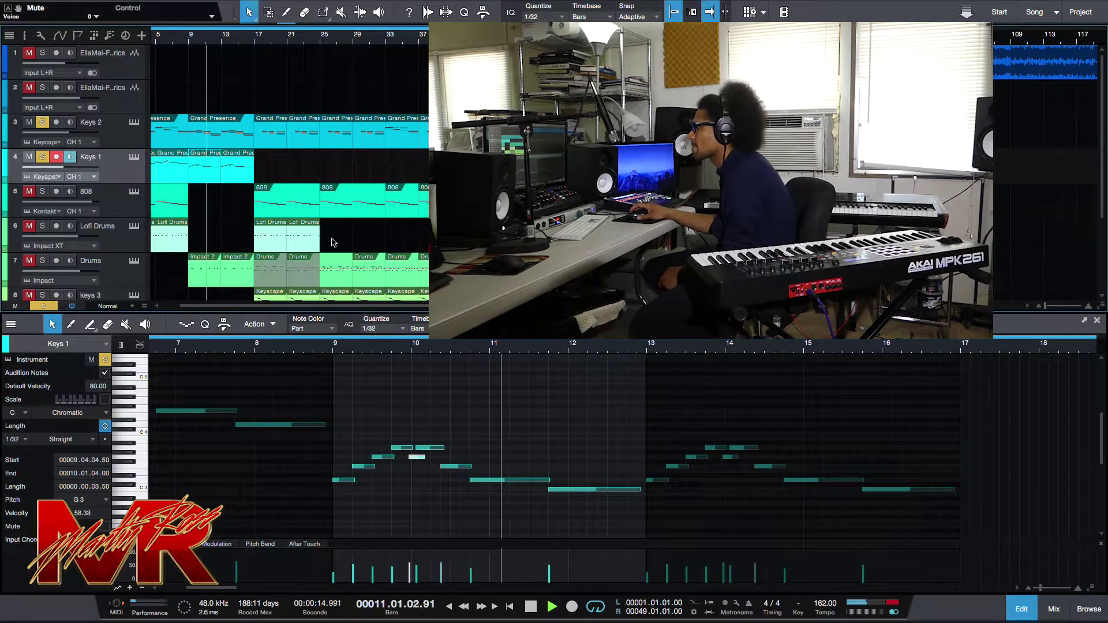
pyautogui.scroll(-3, 333, 242)
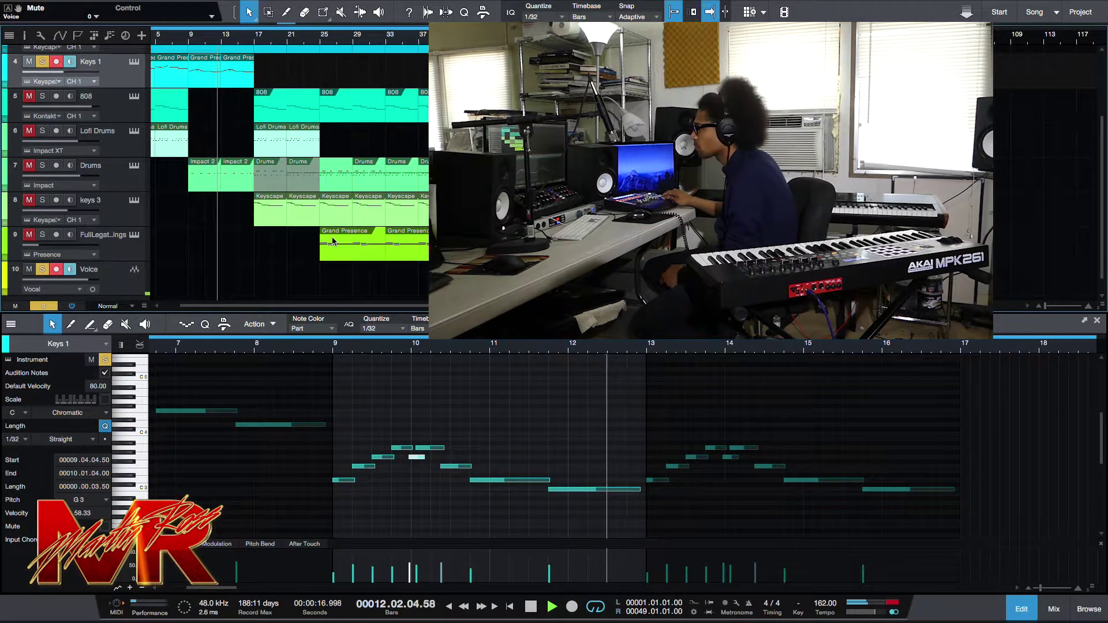
pyautogui.press('space')
pyautogui.press('Home')
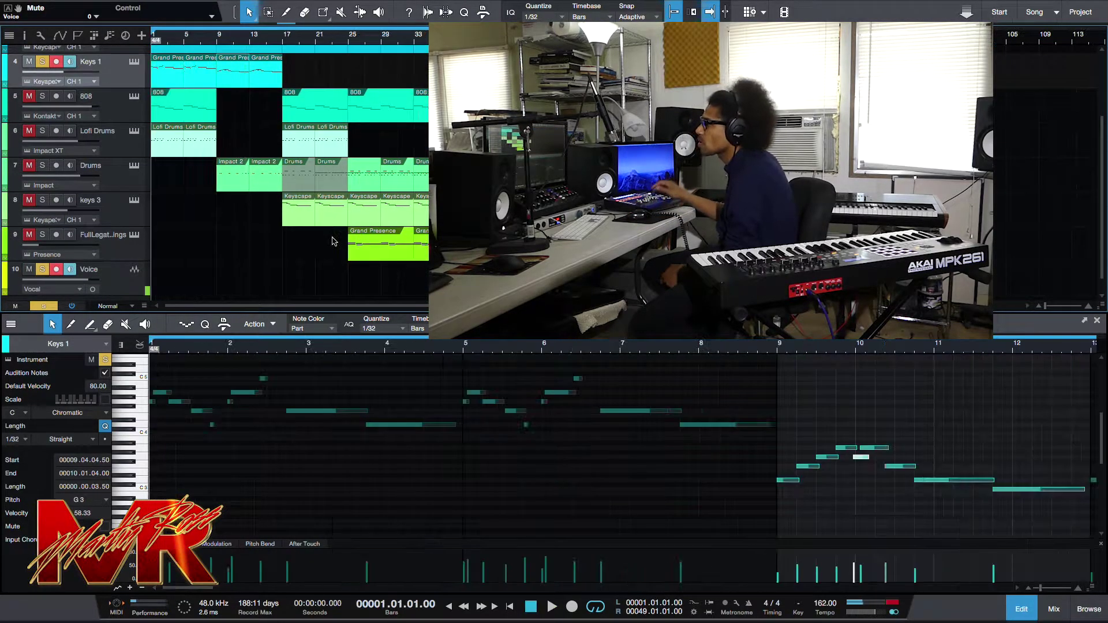
# - Solo the Drums track and play from bar 17 with the Drums part's pattern open in the editor
pyautogui.click(283, 43)
pyautogui.scroll(1, 243, 277)
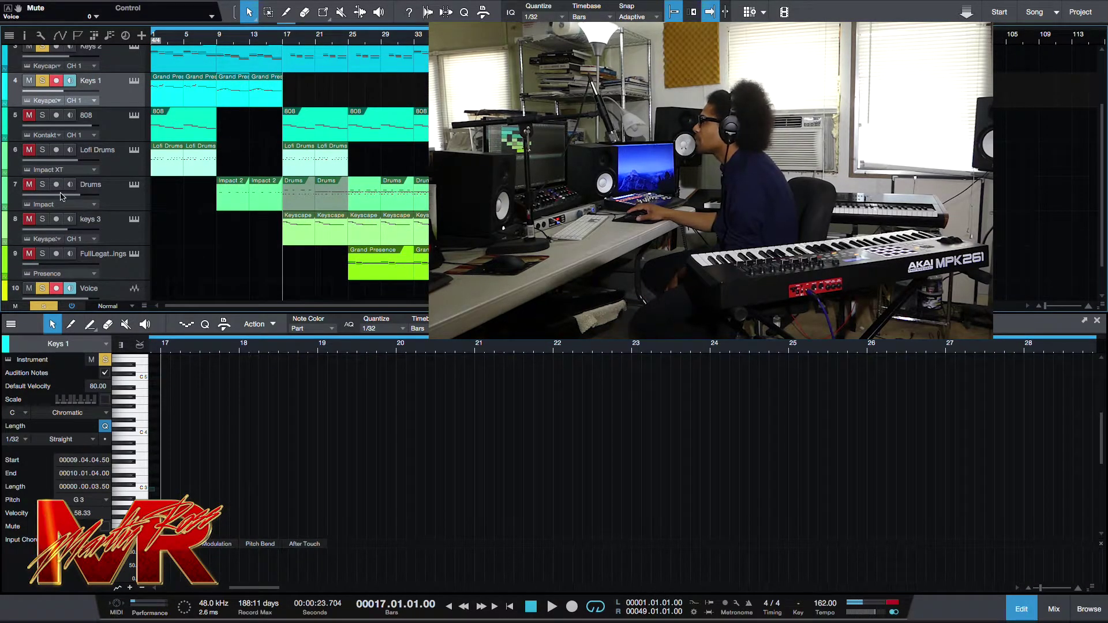
pyautogui.scroll(1, 64, 213)
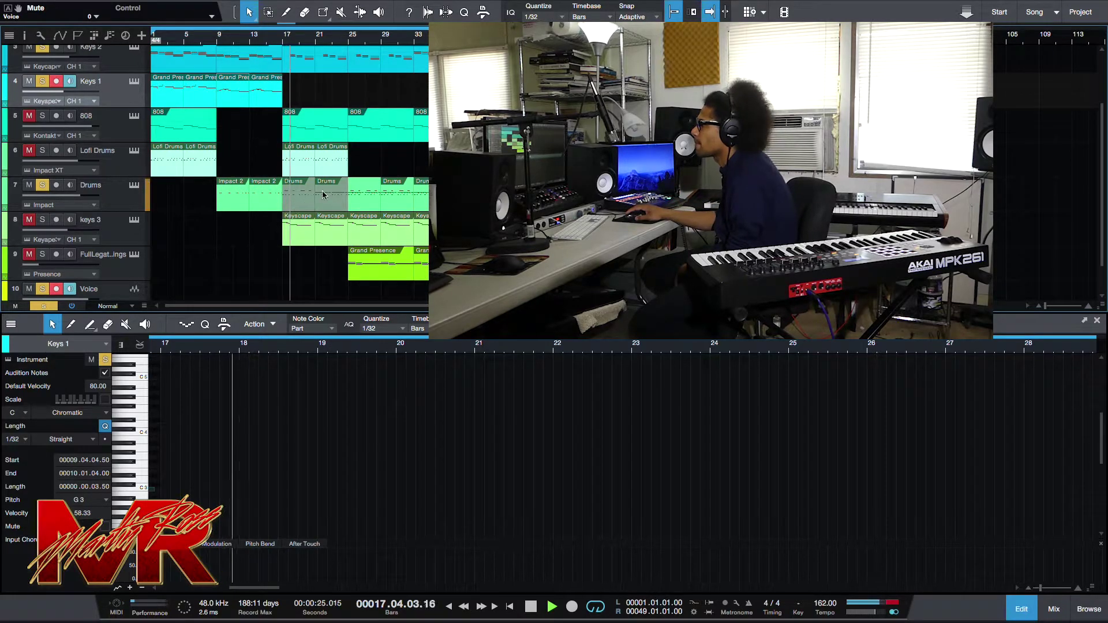
pyautogui.click(300, 203)
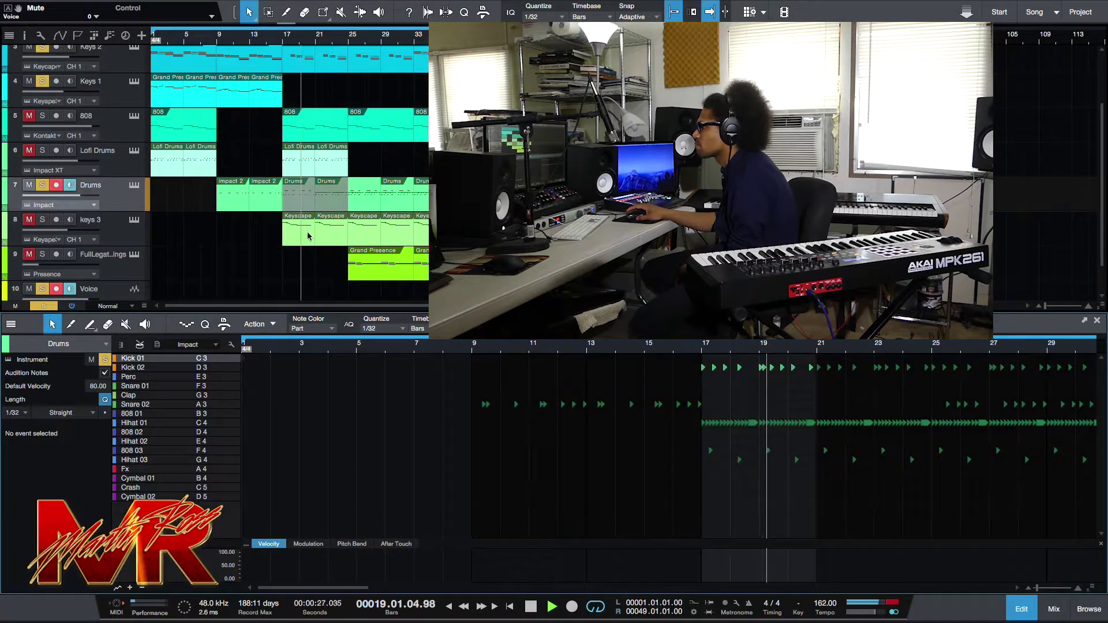
pyautogui.moveTo(404, 588); pyautogui.dragTo(347, 343)
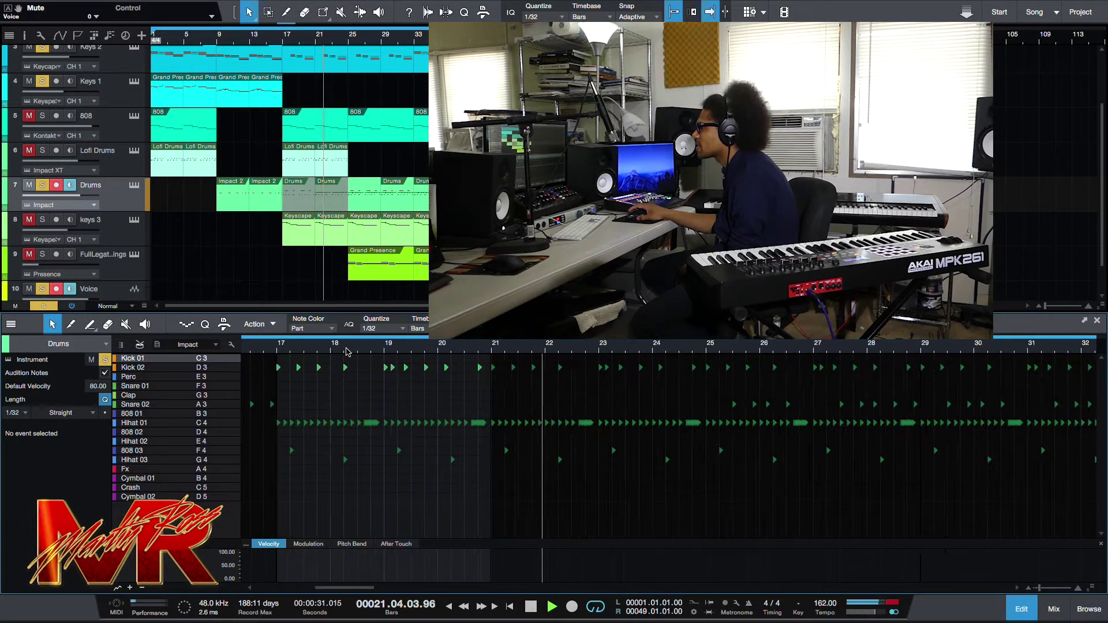
pyautogui.moveTo(356, 588); pyautogui.dragTo(363, 589)
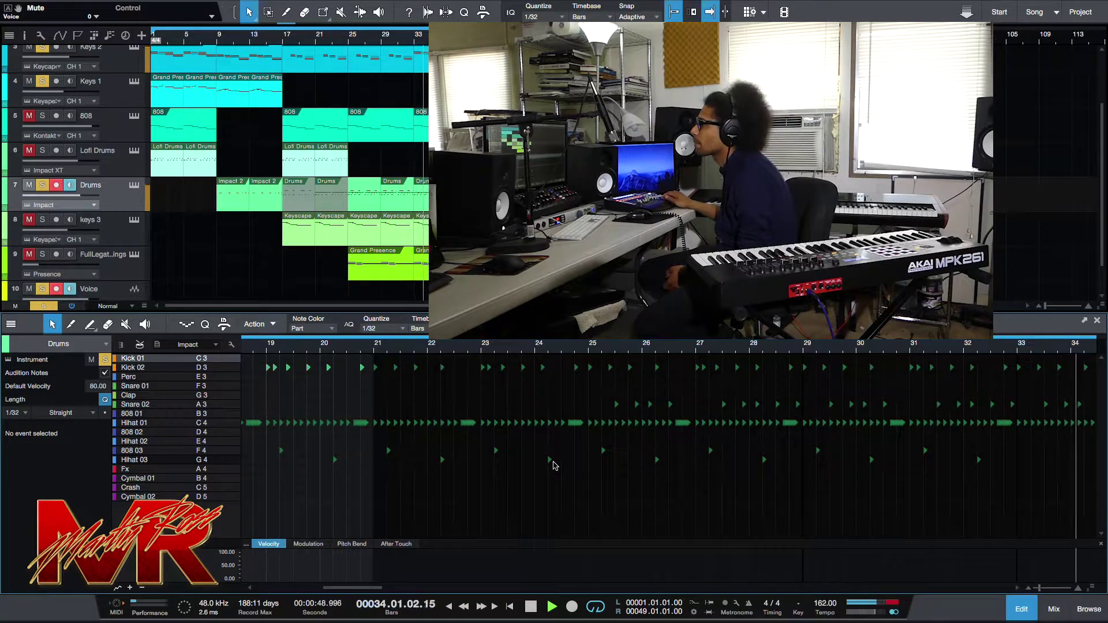
pyautogui.press('space')
# - Open the soloed Full Legato Strings part at bar 25 in the editor and inspect its first pair of long notes
pyautogui.click(373, 273)
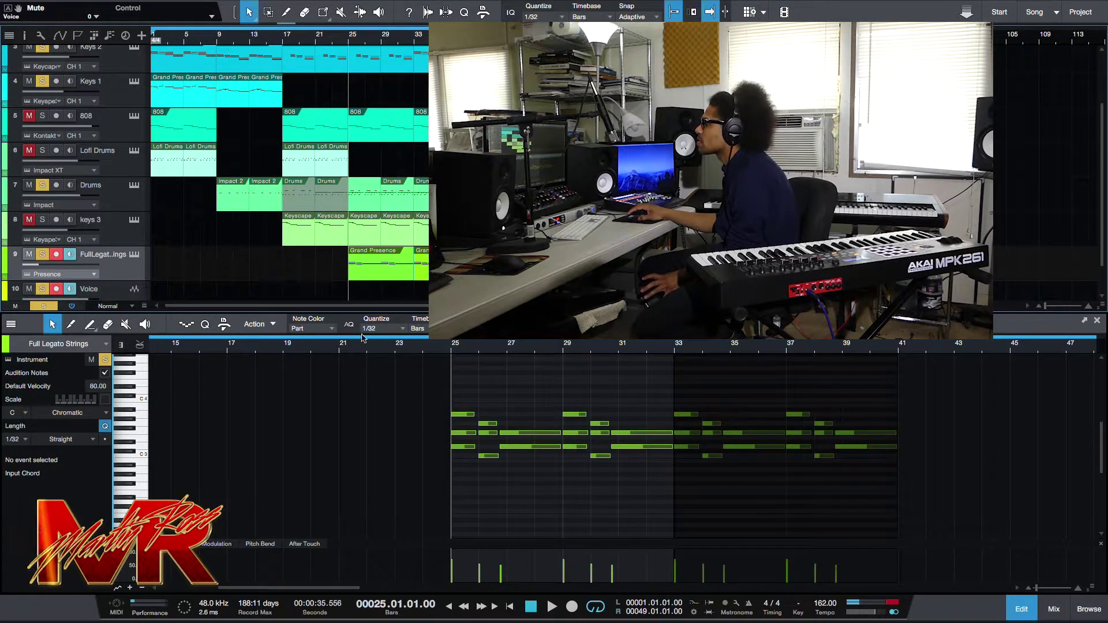
pyautogui.click(522, 432)
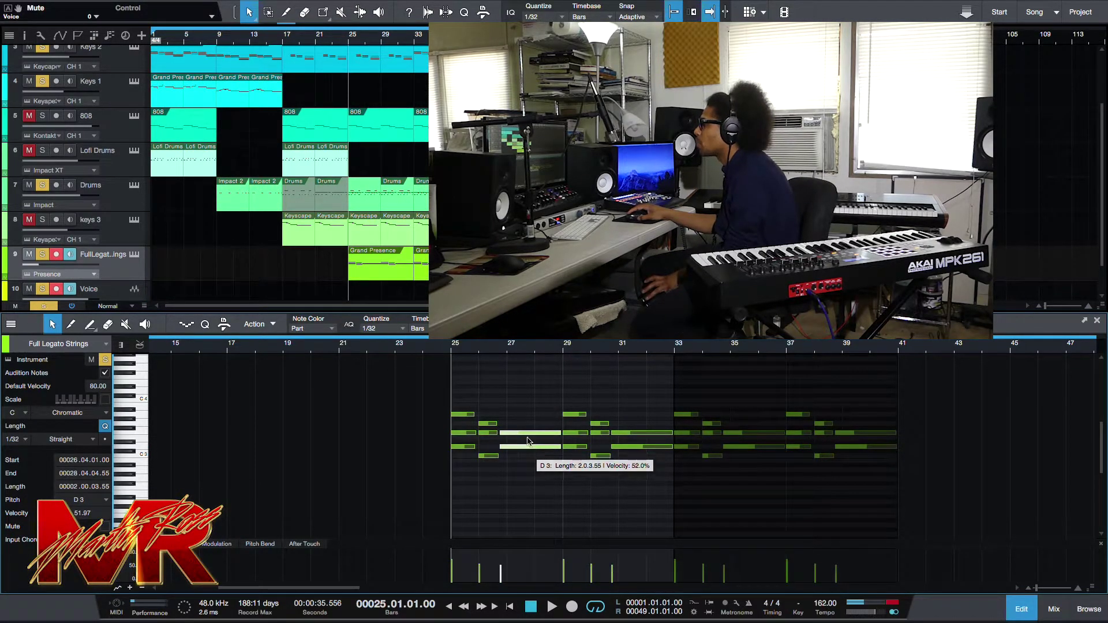
pyautogui.click(515, 489)
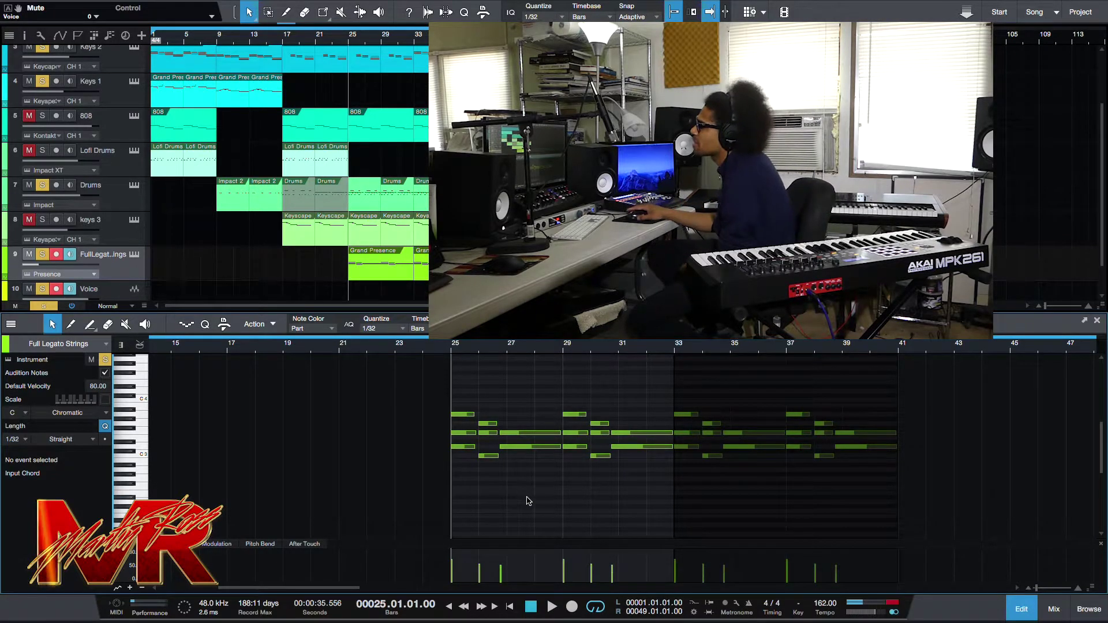
# - Select the first two long string notes again and play back from bar 25 with the keys, Drums and strings soloed
pyautogui.scroll(1, 508, 398)
pyautogui.scroll(1, 310, 254)
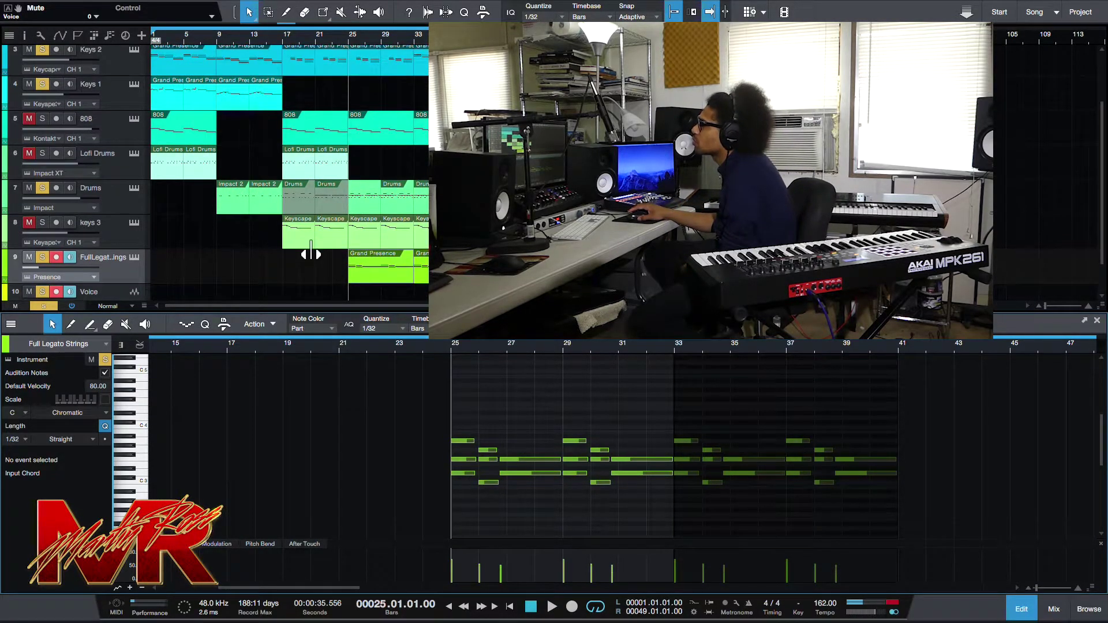
pyautogui.scroll(-2, 311, 254)
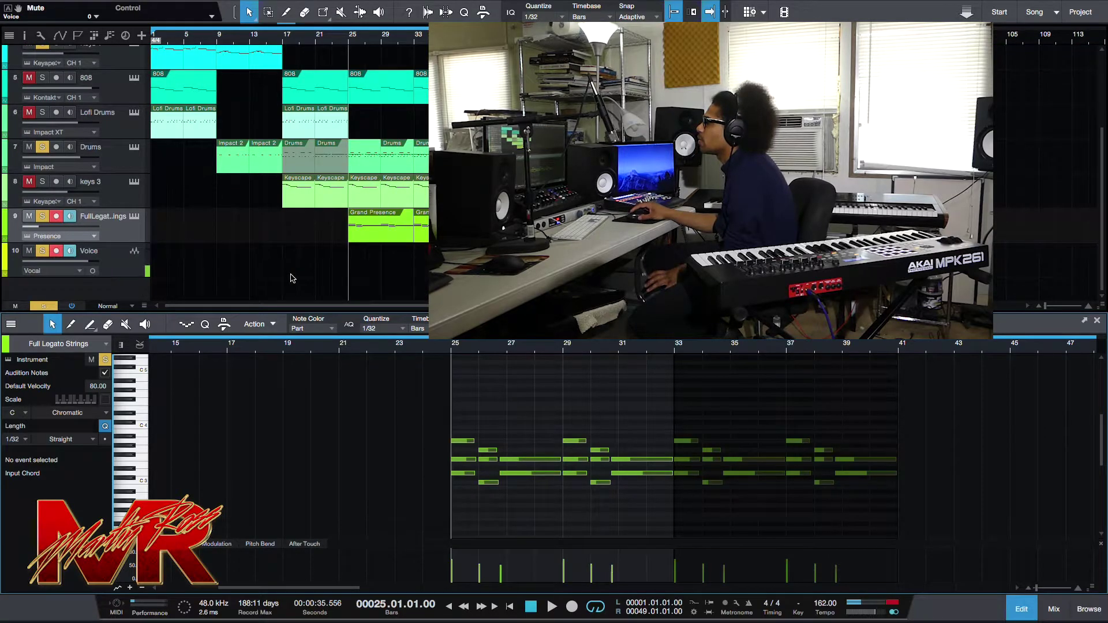
pyautogui.moveTo(529, 505); pyautogui.dragTo(527, 445)
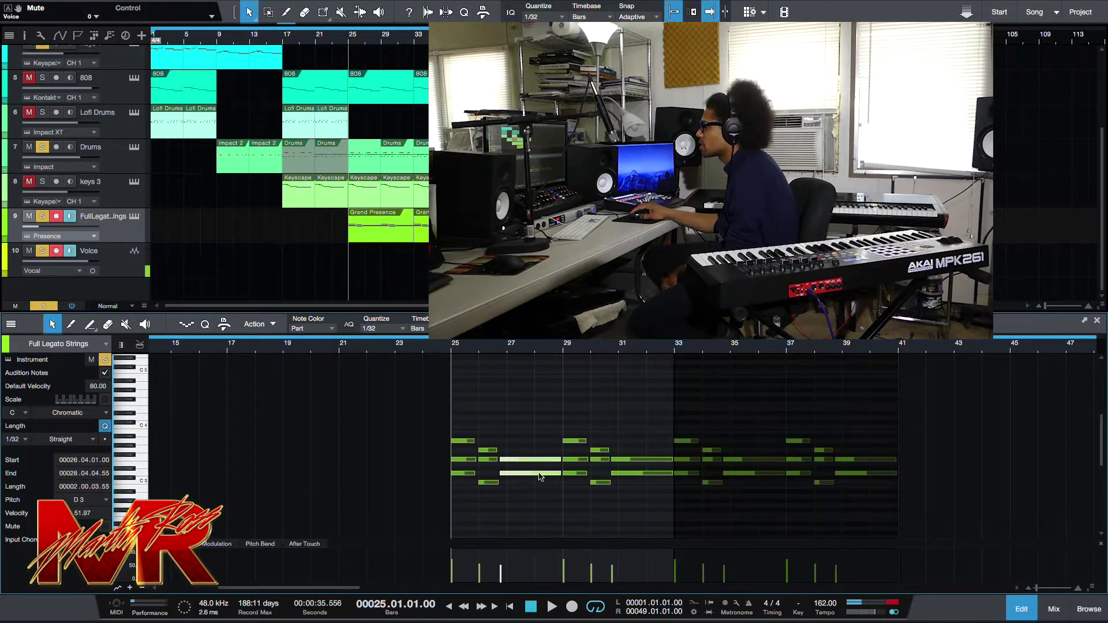
pyautogui.click(551, 607)
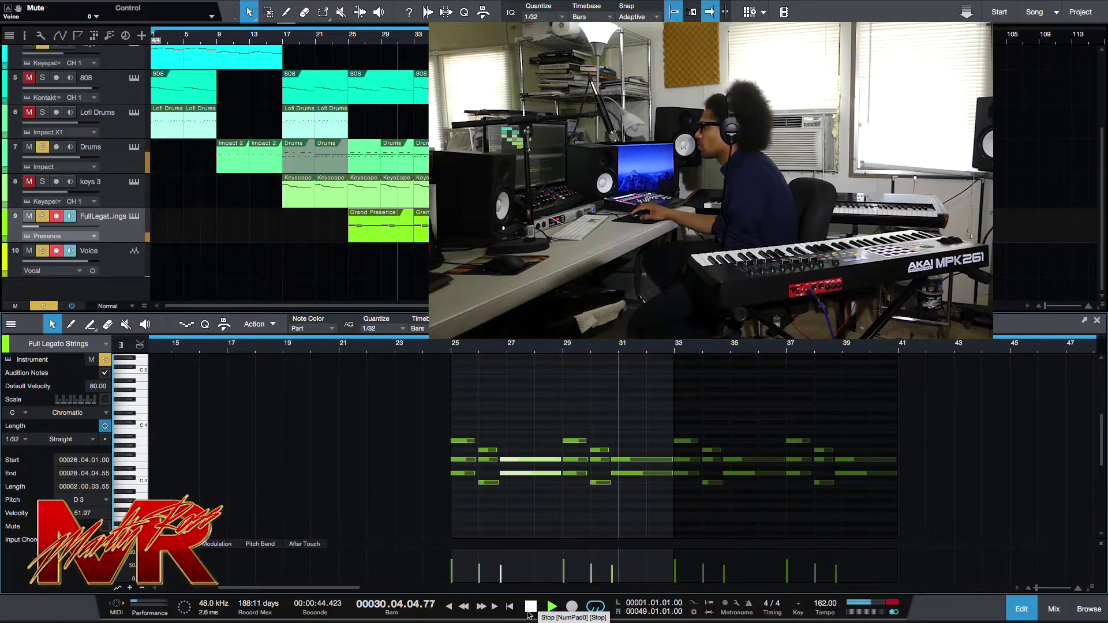
# - Audition individual notes of the first strings chord at bar 25 and the first long F3 note, and play from bar 25
pyautogui.click(530, 607)
pyautogui.click(463, 474)
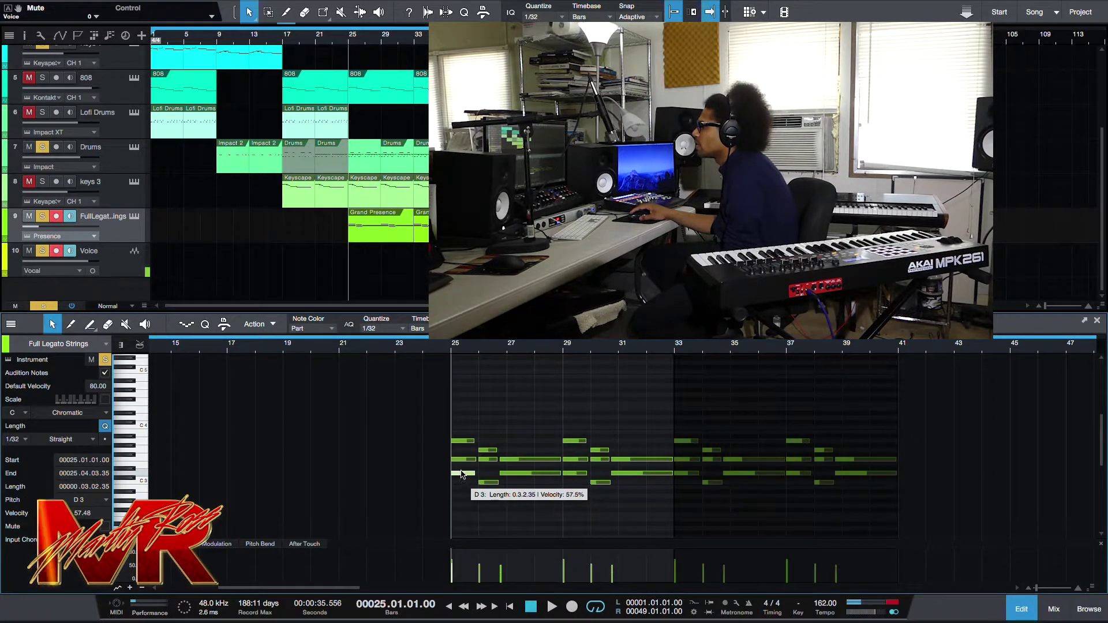
pyautogui.press('Up')
pyautogui.press('Up')
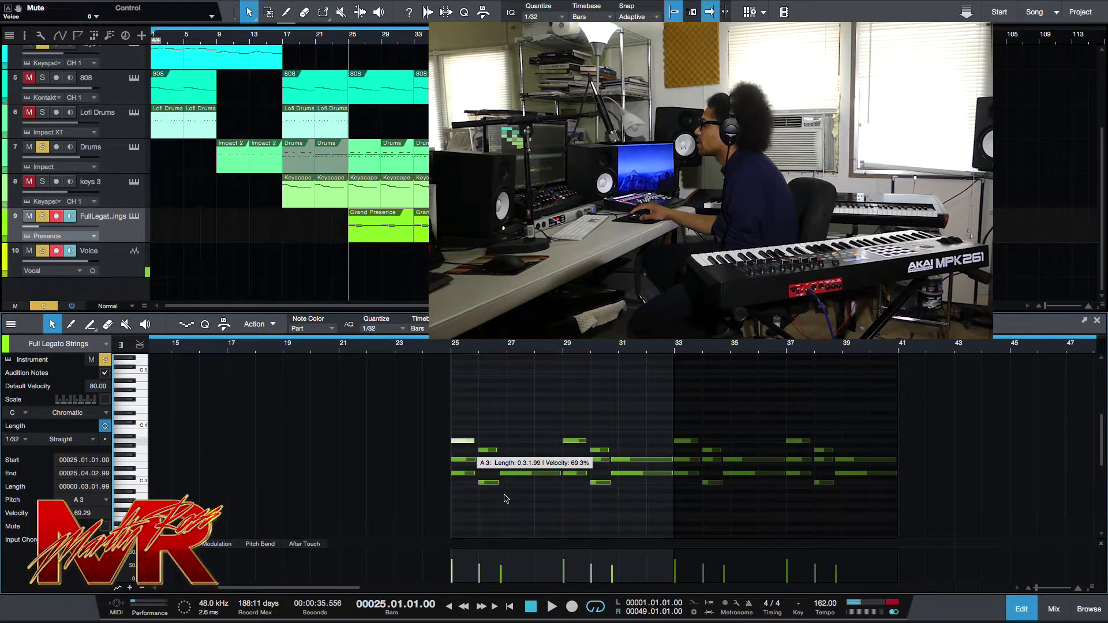
pyautogui.press('Right')
pyautogui.press('Right')
pyautogui.click(531, 458)
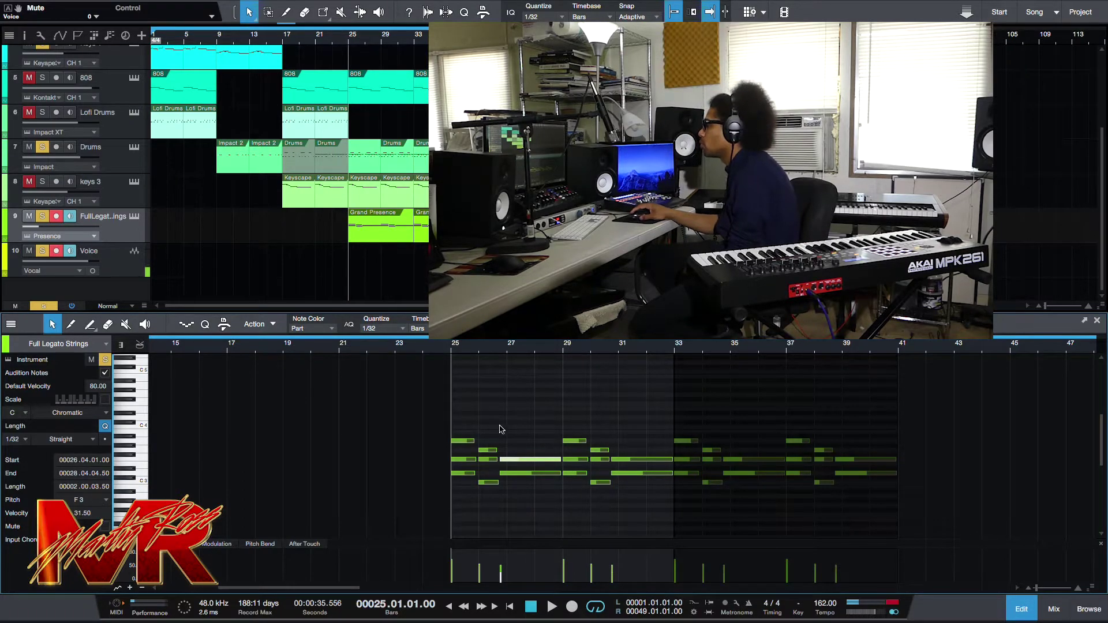
pyautogui.click(552, 606)
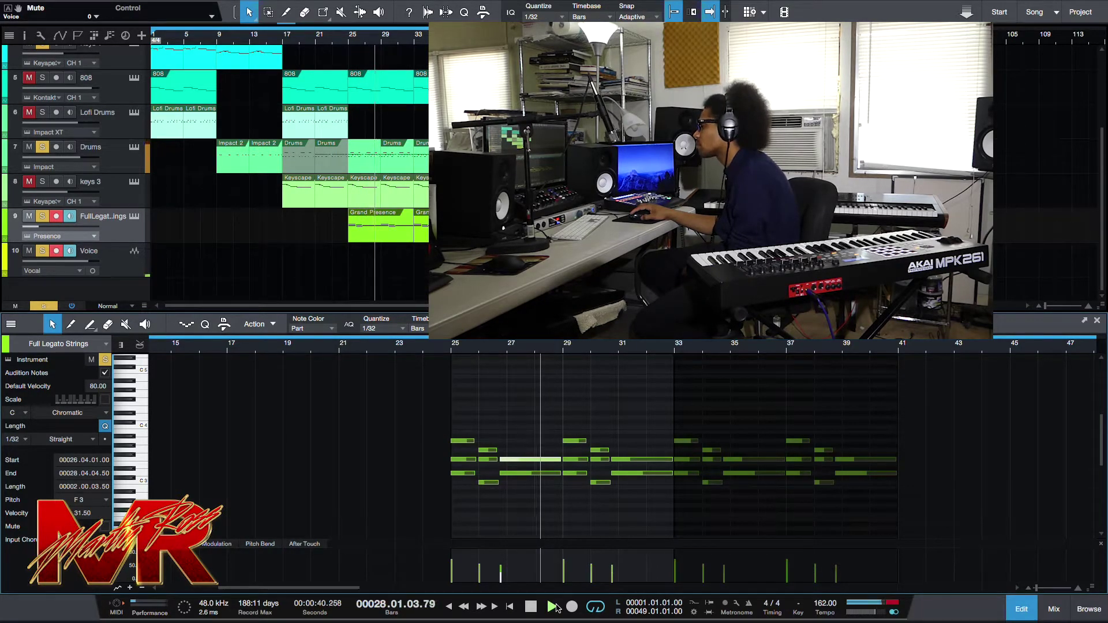
pyautogui.click(531, 606)
# - Open the Keys 2 part at bar 25 in the note editor for a closer look at its chords
pyautogui.scroll(3, 372, 217)
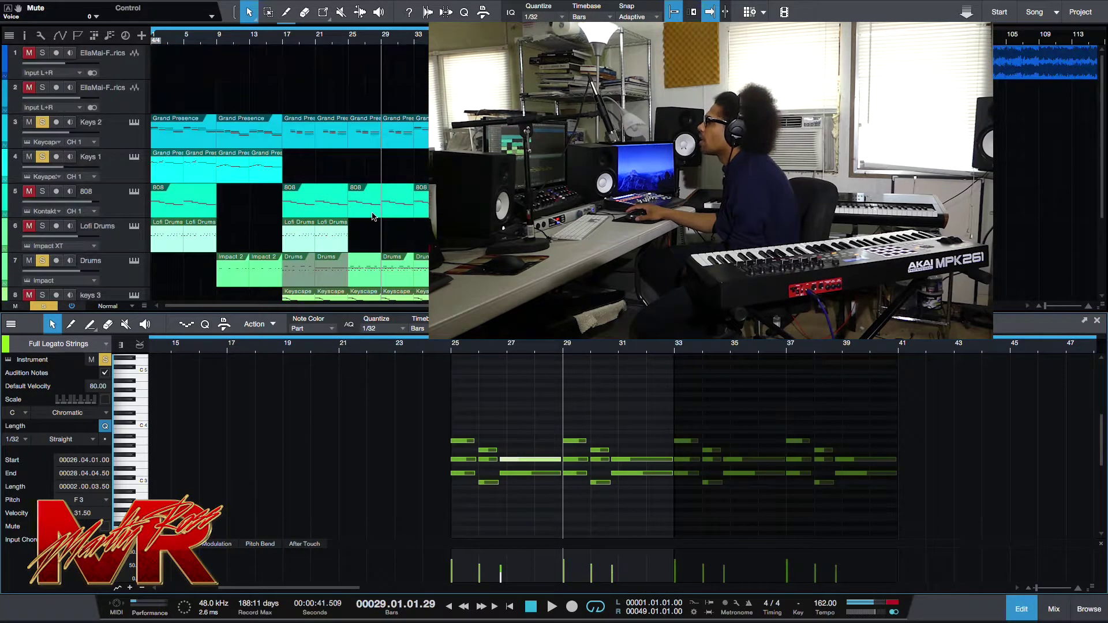
pyautogui.scroll(-1, 400, 270)
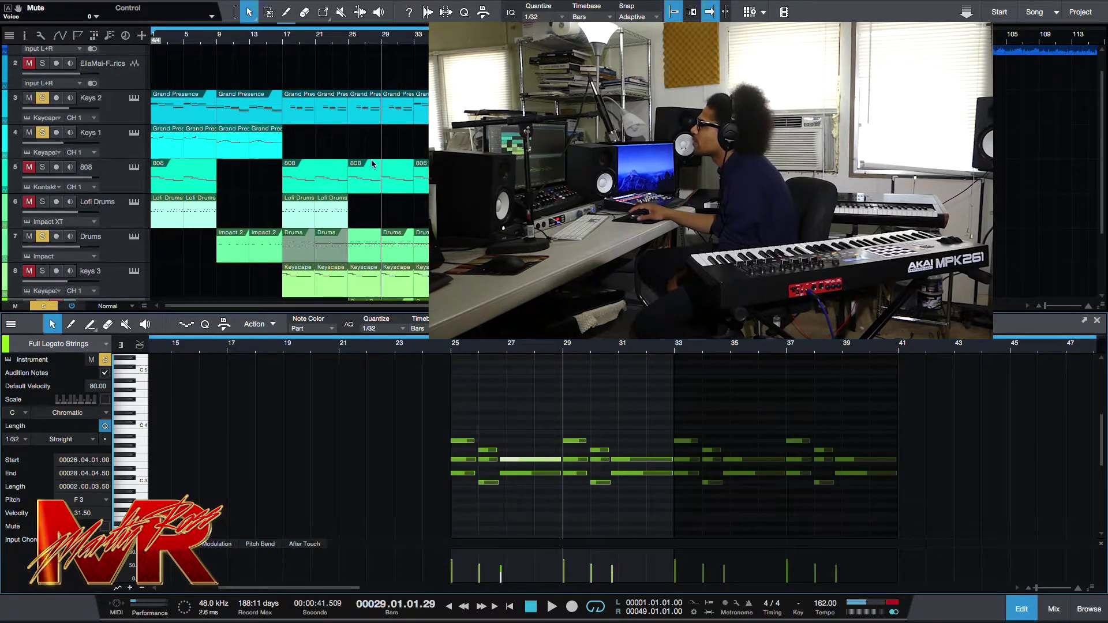
pyautogui.click(386, 113)
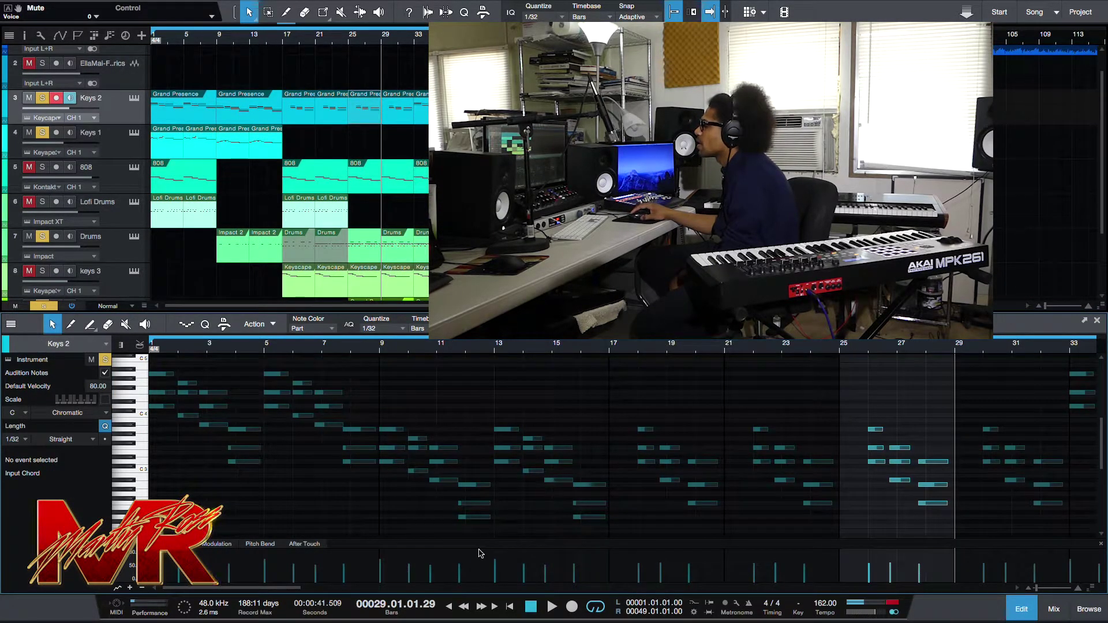
pyautogui.moveTo(299, 586); pyautogui.dragTo(353, 577)
pyautogui.scroll(3, 403, 360)
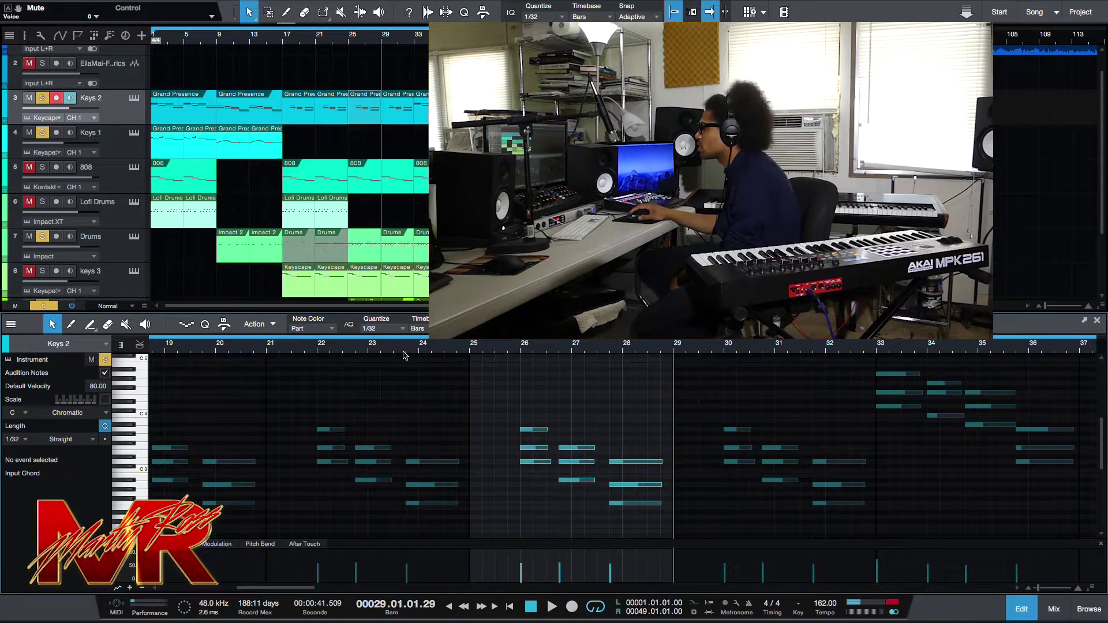
# - Audition the lowest note of each of the three Keys 2 chords from bar 26, plus the third chord's two upper notes
pyautogui.click(533, 462)
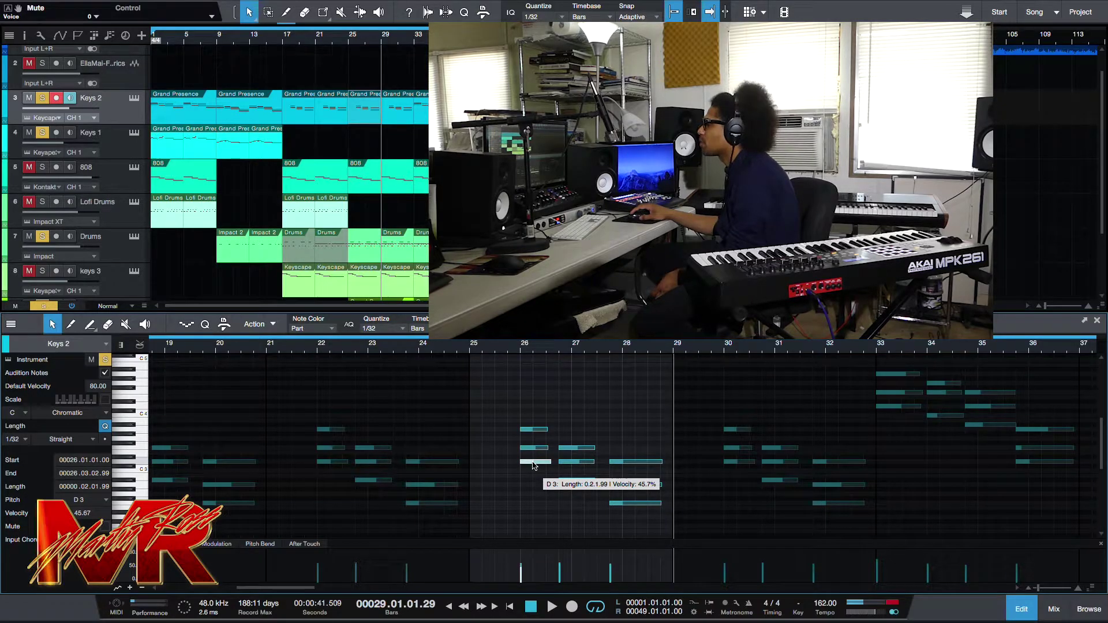
pyautogui.click(570, 481)
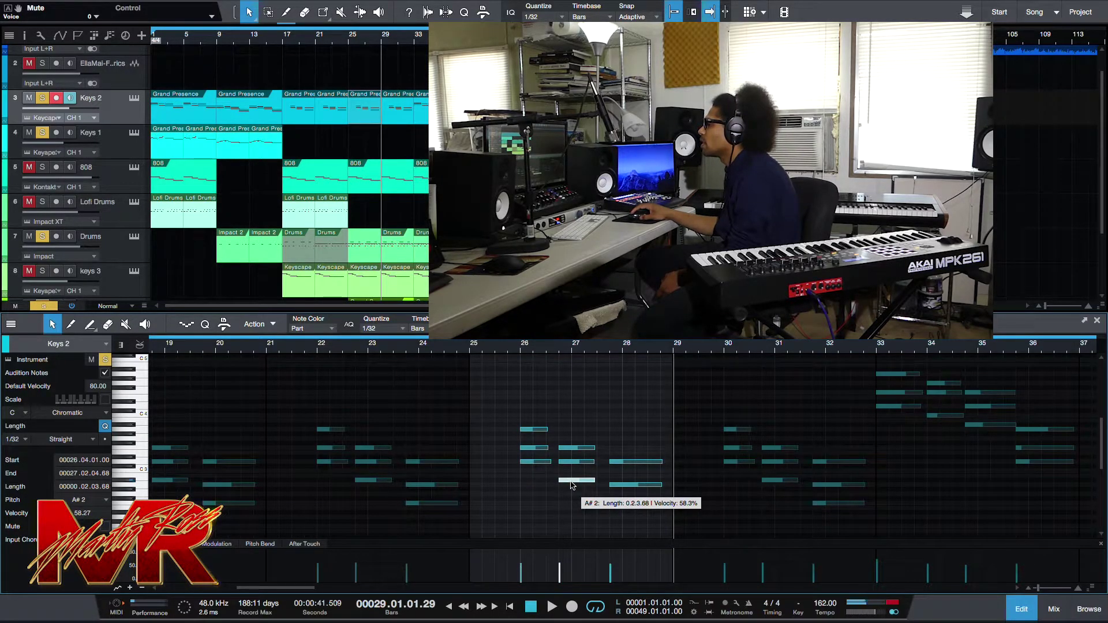
pyautogui.click(636, 504)
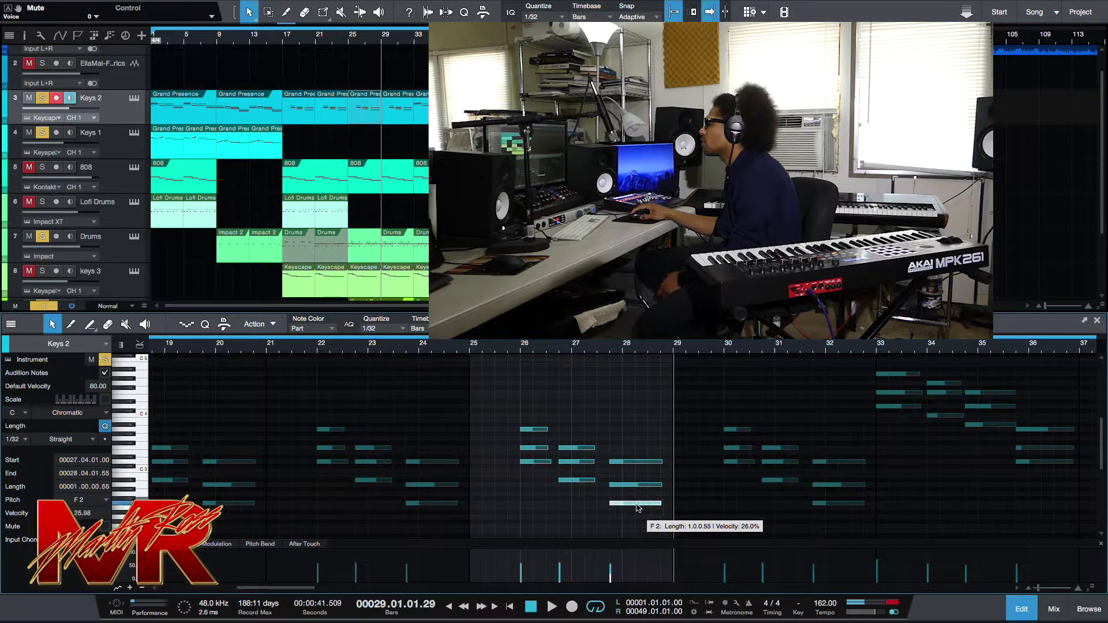
pyautogui.click(635, 485)
pyautogui.click(636, 462)
# - Play the Keys 2 chords from bar 26 with only that track soloed, stopping after the third chord
pyautogui.click(522, 348)
pyautogui.press('space')
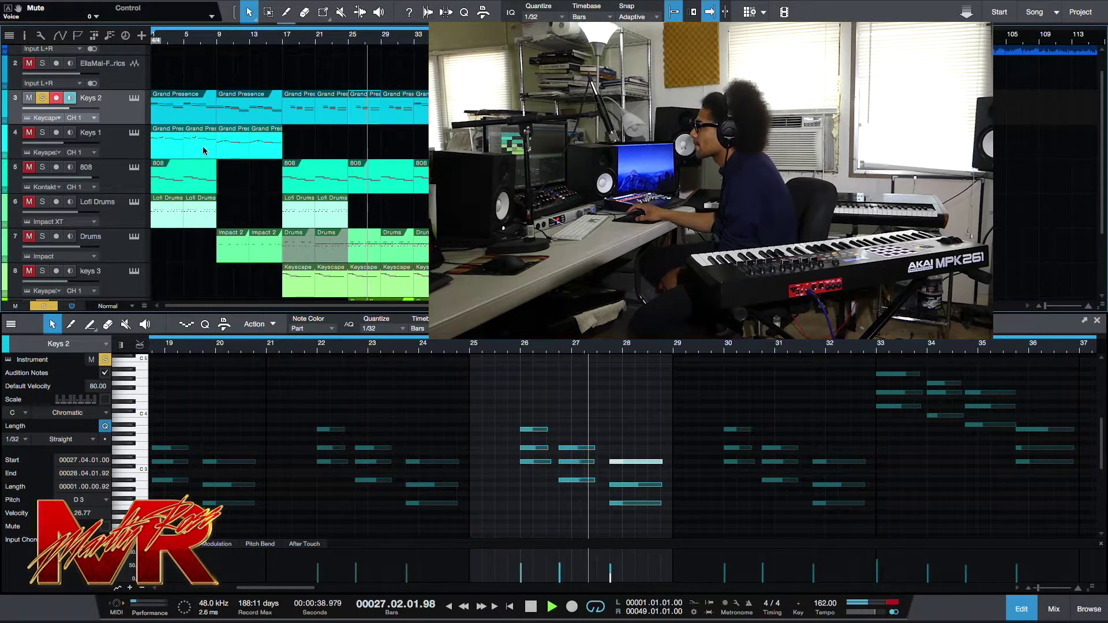
pyautogui.scroll(-3, 68, 239)
pyautogui.scroll(3, 41, 220)
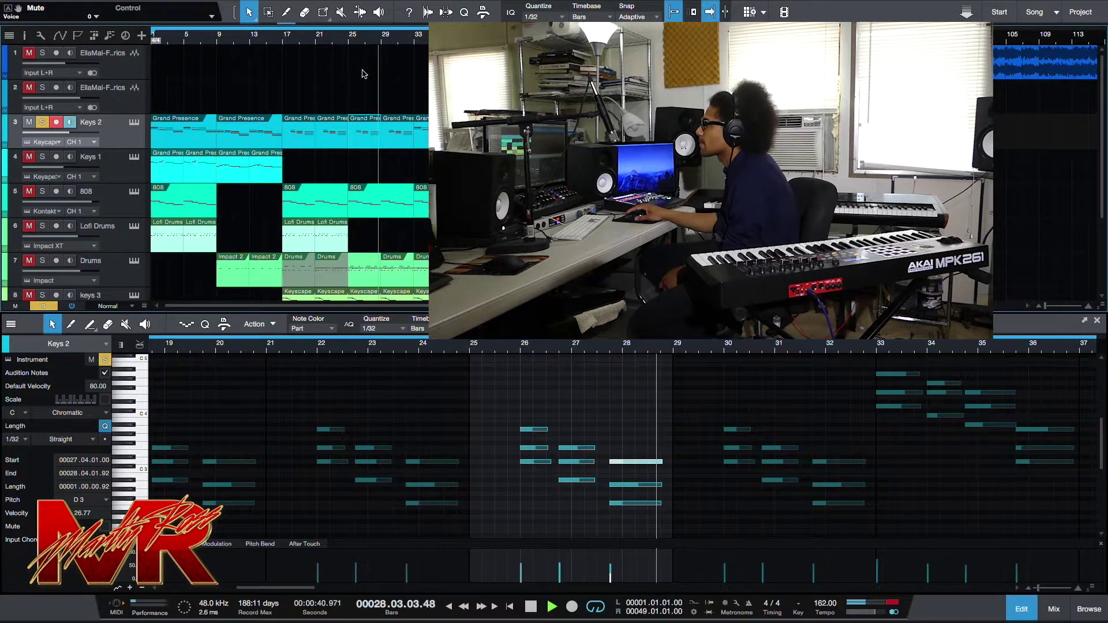
pyautogui.press('space')
# - Select the whole descending note run of the keys 3 part at bar 17 and play from there
pyautogui.click(154, 248)
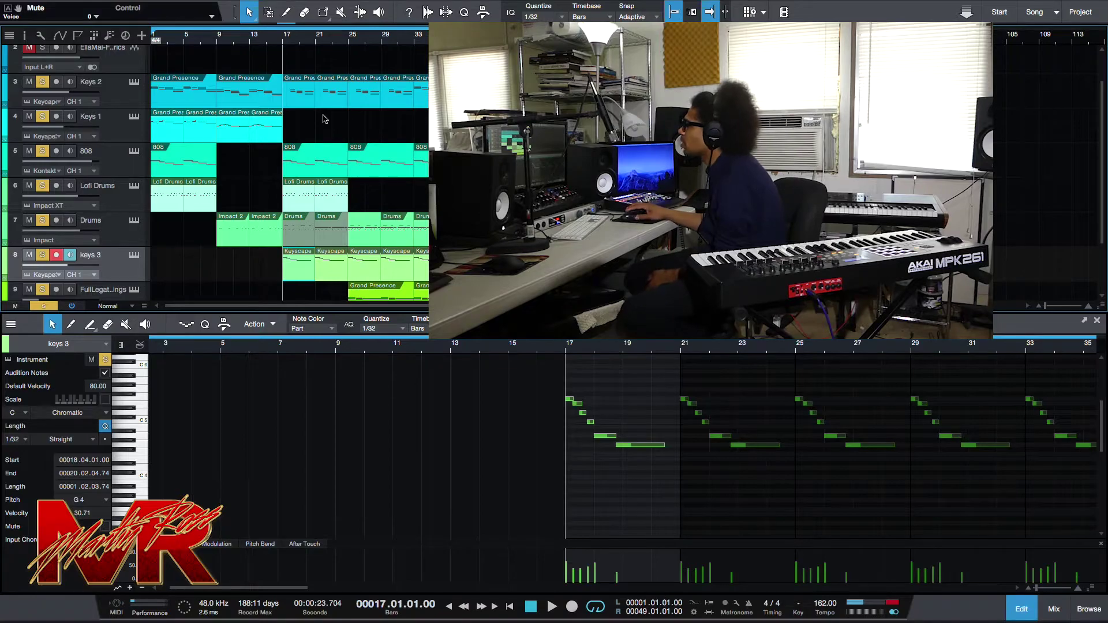
pyautogui.moveTo(564, 378); pyautogui.dragTo(631, 477)
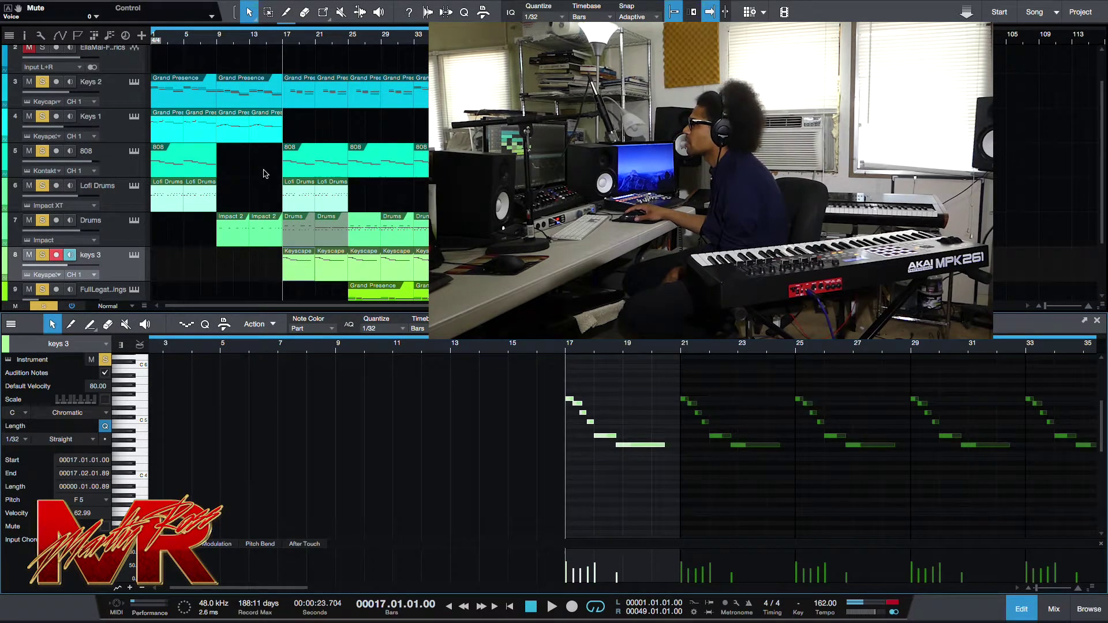
pyautogui.press('space')
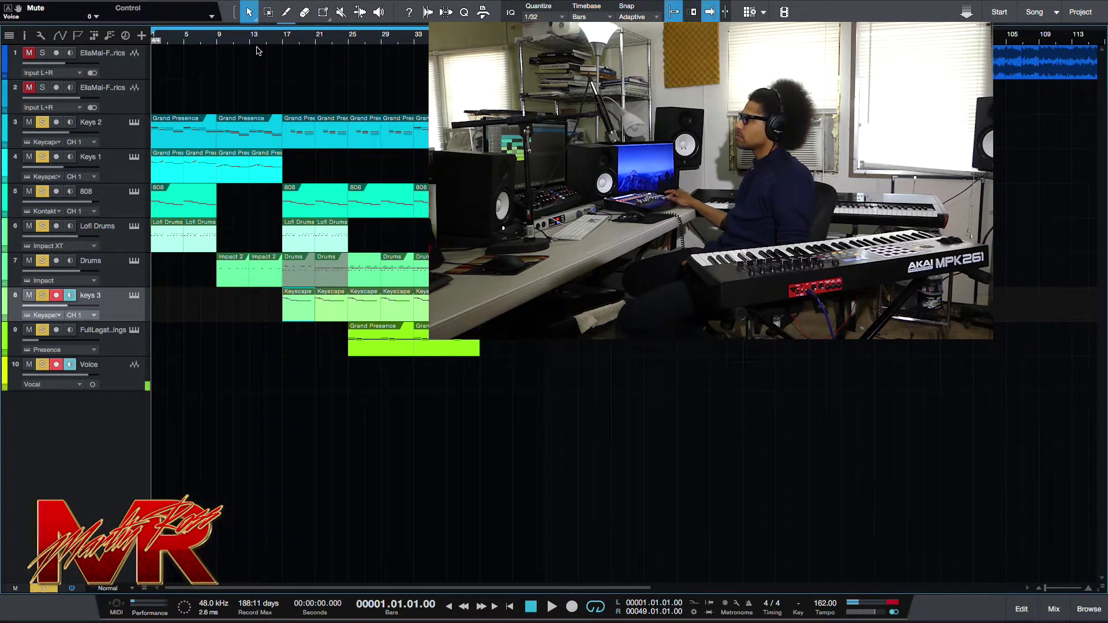
# - Play the full beat from bar 1 and view the opening Keys 2, Keys 1 and 808 parts in the editor
pyautogui.press('space')
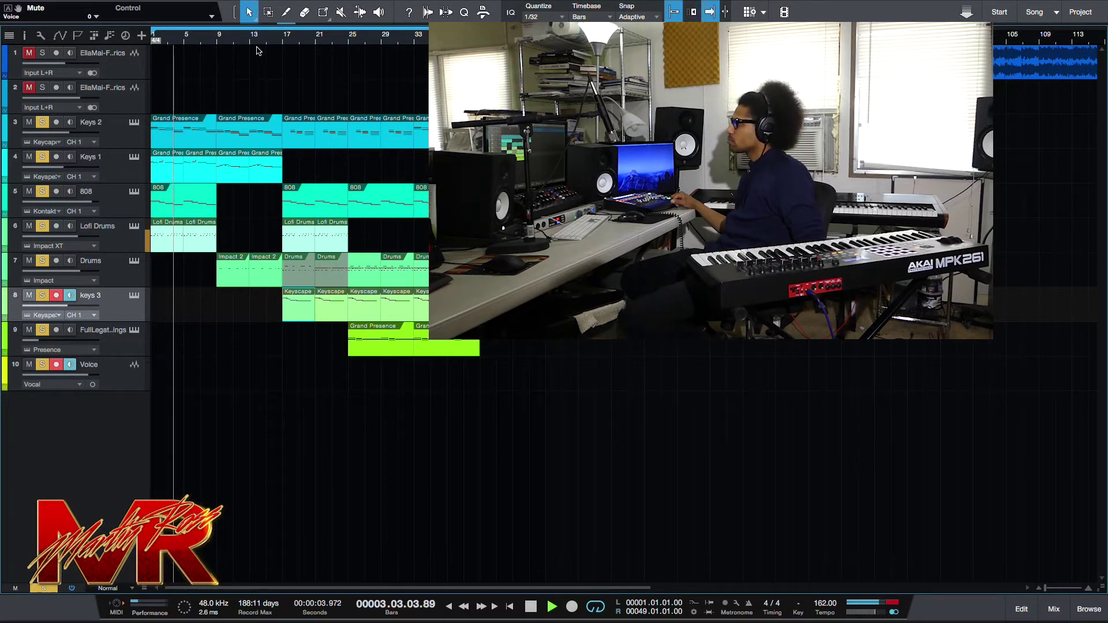
pyautogui.click(192, 129)
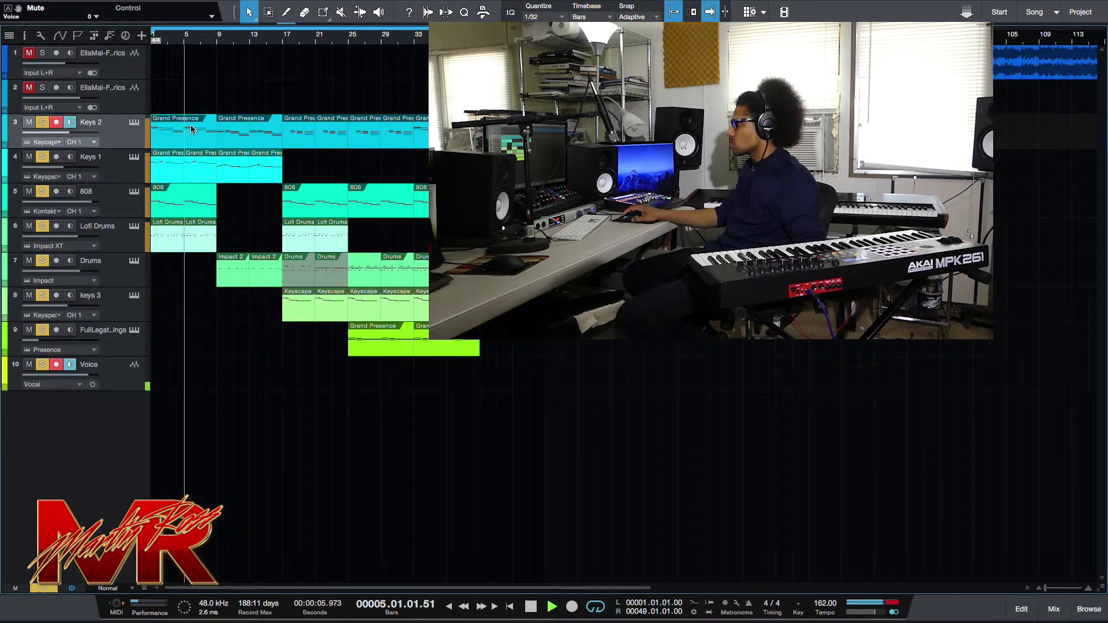
pyautogui.doubleClick(192, 128)
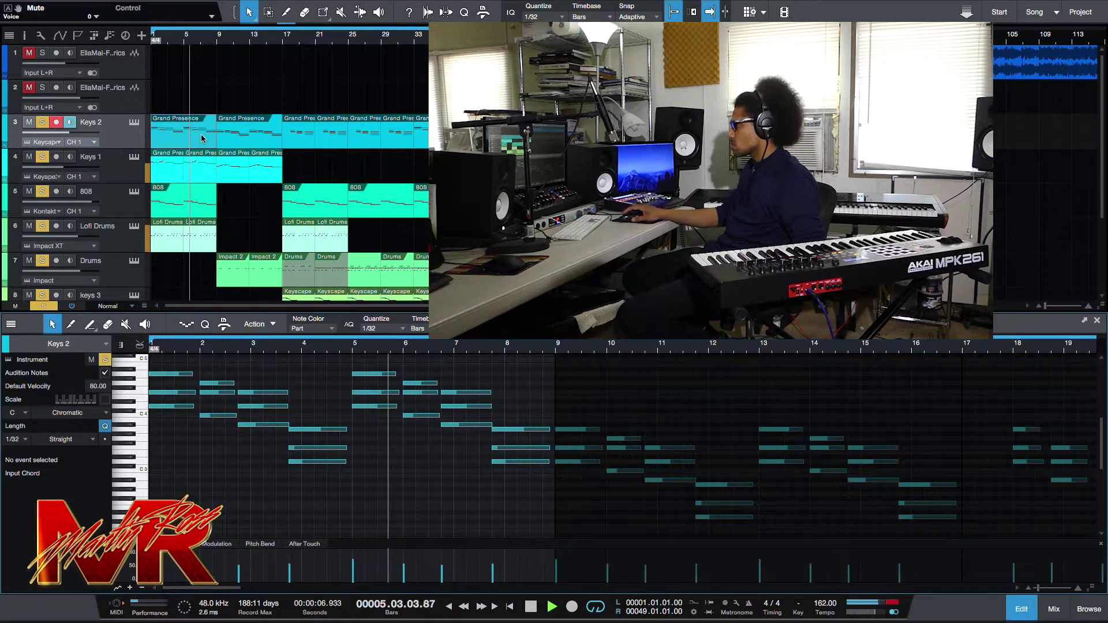
pyautogui.click(174, 170)
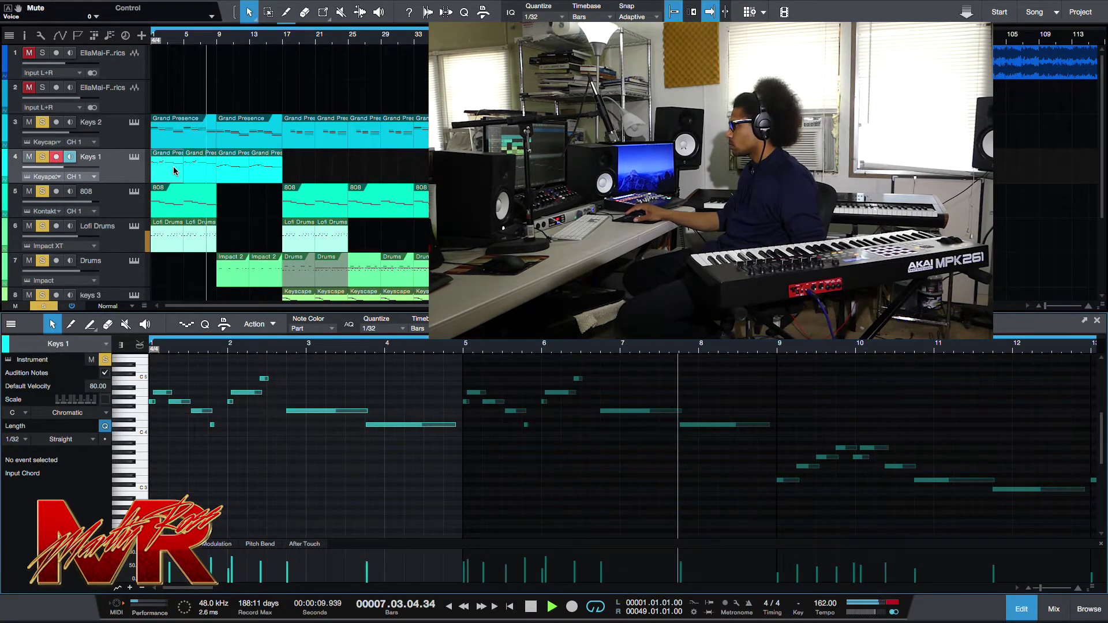
pyautogui.click(179, 201)
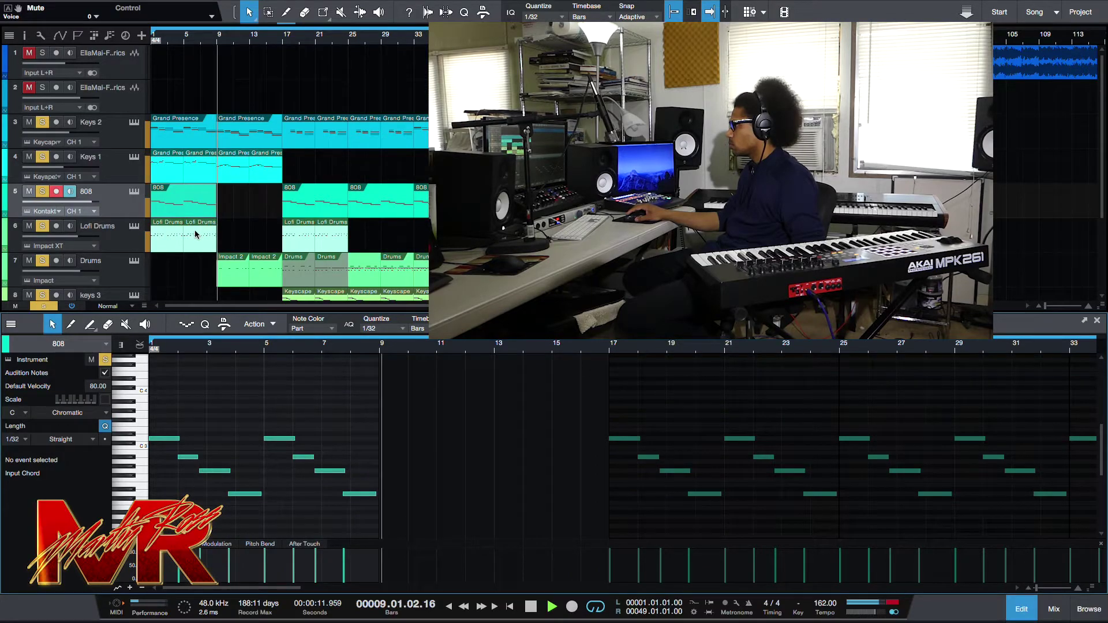
# - View the Drums and Keys 2 parts at bar 9, followed by the Drums part at bar 17, while the beat plays
pyautogui.click(231, 270)
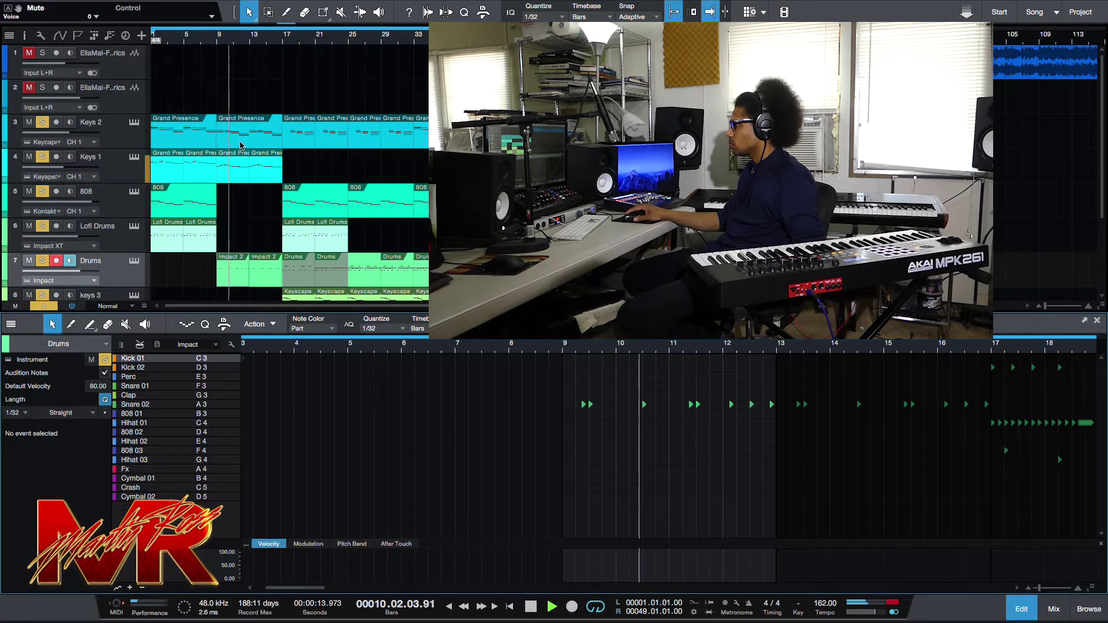
pyautogui.click(242, 144)
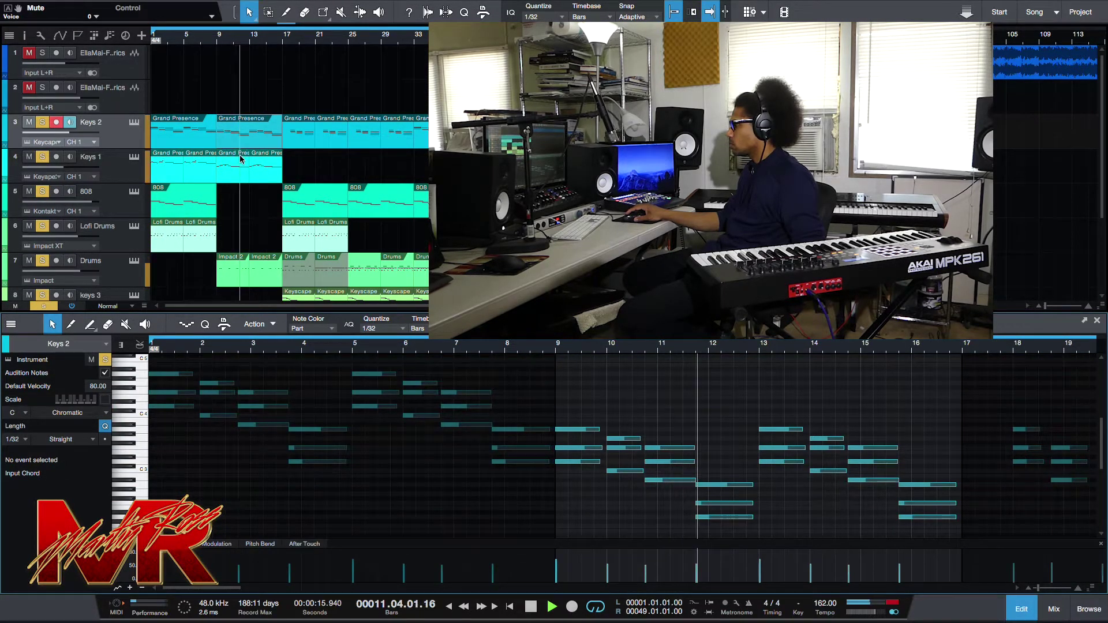
pyautogui.click(270, 274)
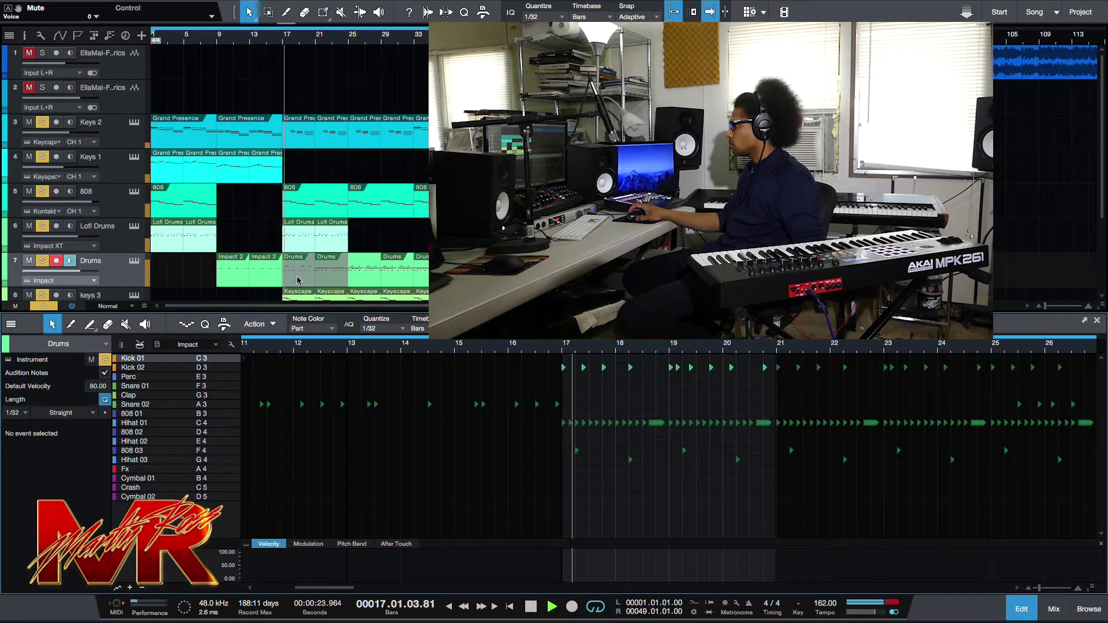
# - Follow the playback through the keys 3 parts at bars 17 and 21 and the Drums part at bar 21 in the editor
pyautogui.scroll(-2, 298, 281)
pyautogui.click(298, 255)
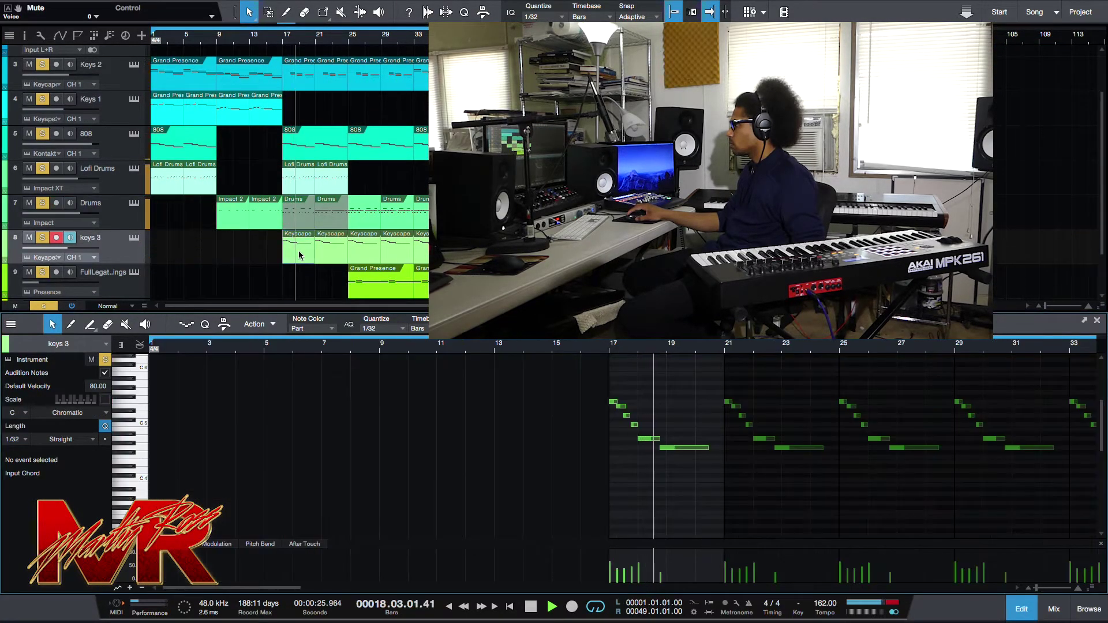
pyautogui.click(327, 258)
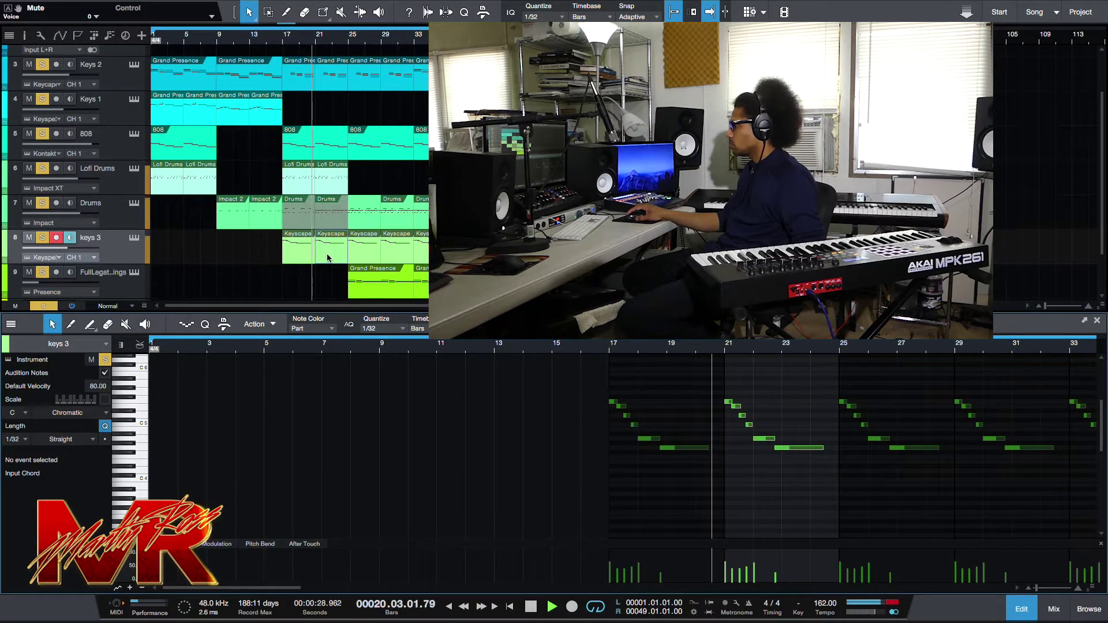
pyautogui.click(329, 214)
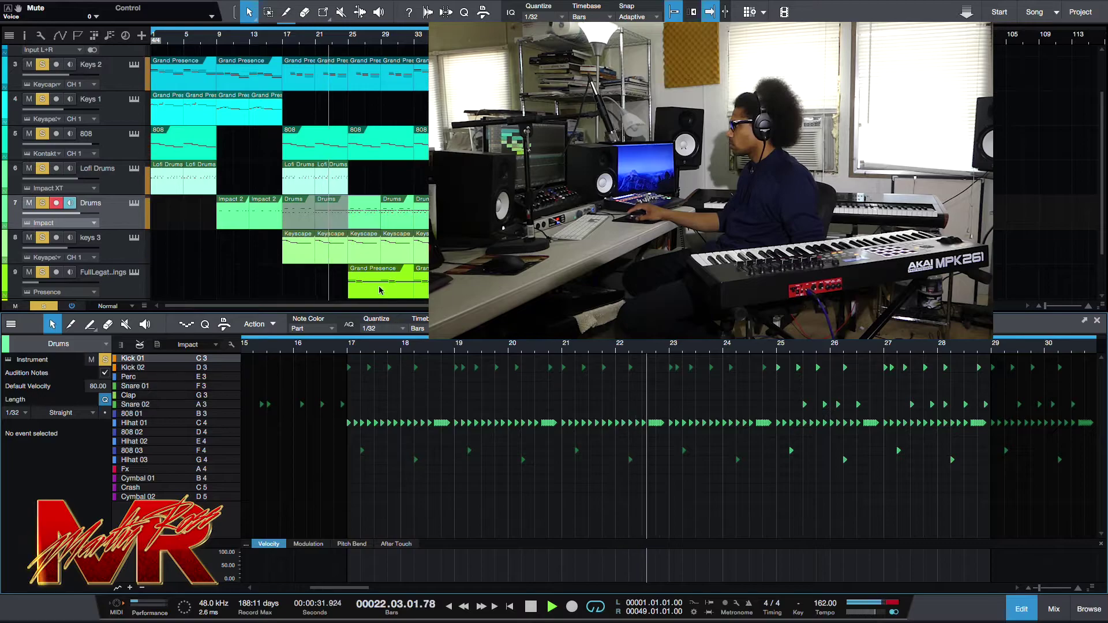
# - View the Keys 2 part at bar 25 and the Full Legato Strings part entering there as the beat plays
pyautogui.click(364, 74)
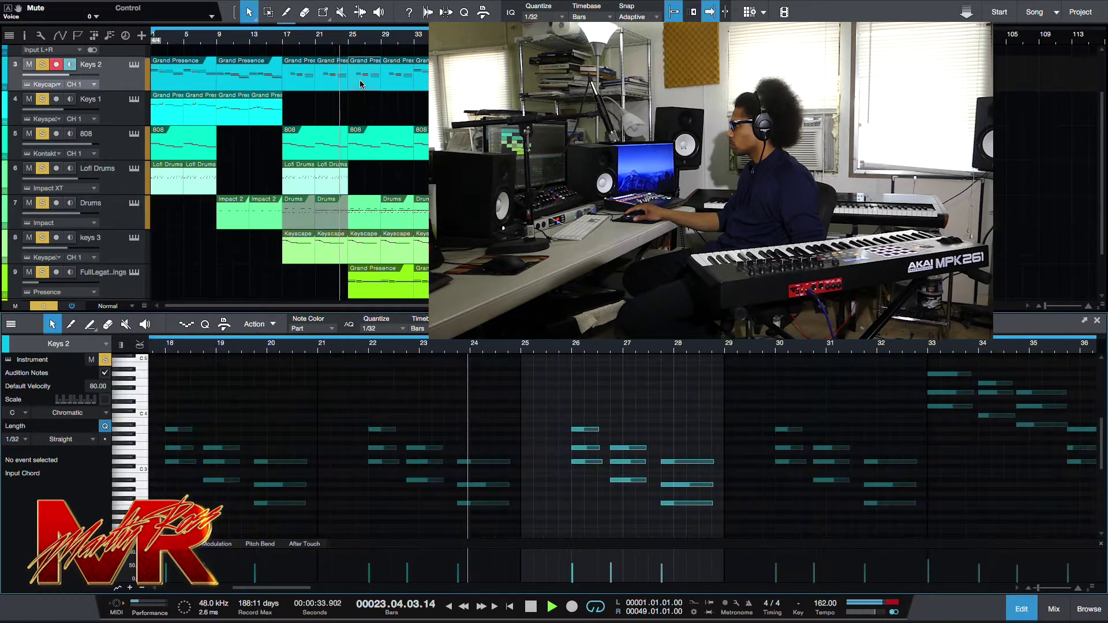
pyautogui.scroll(-1, 367, 242)
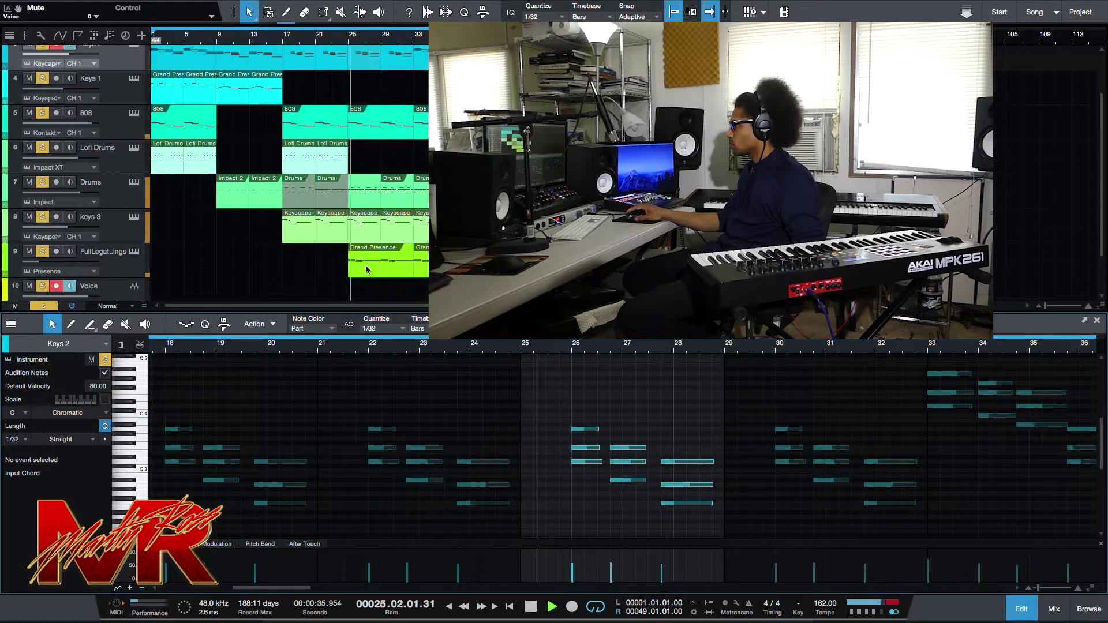
pyautogui.click(366, 261)
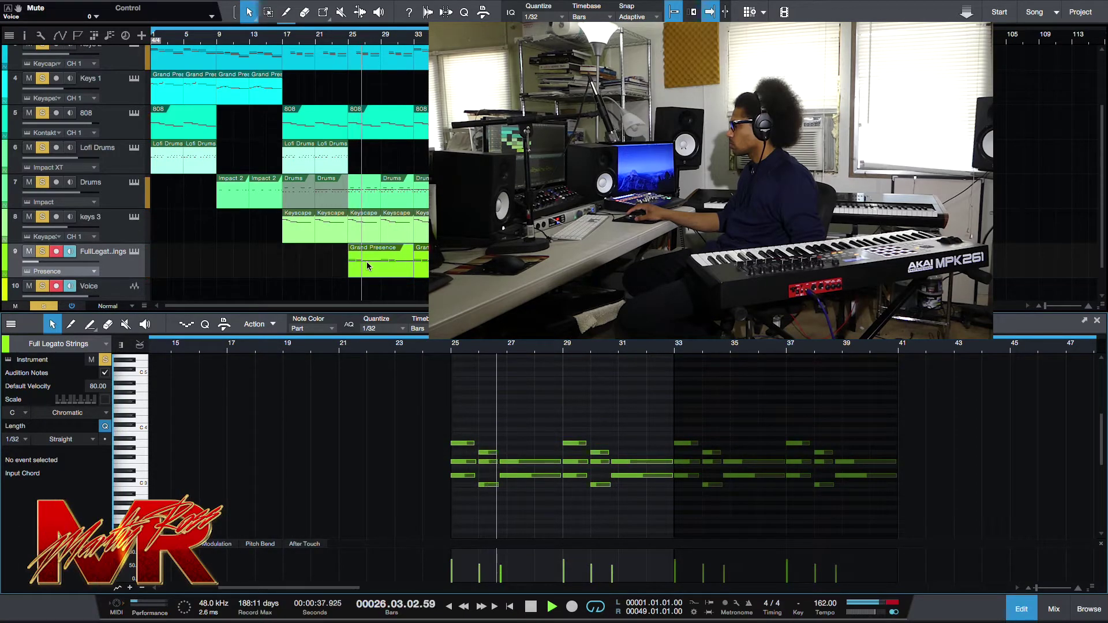